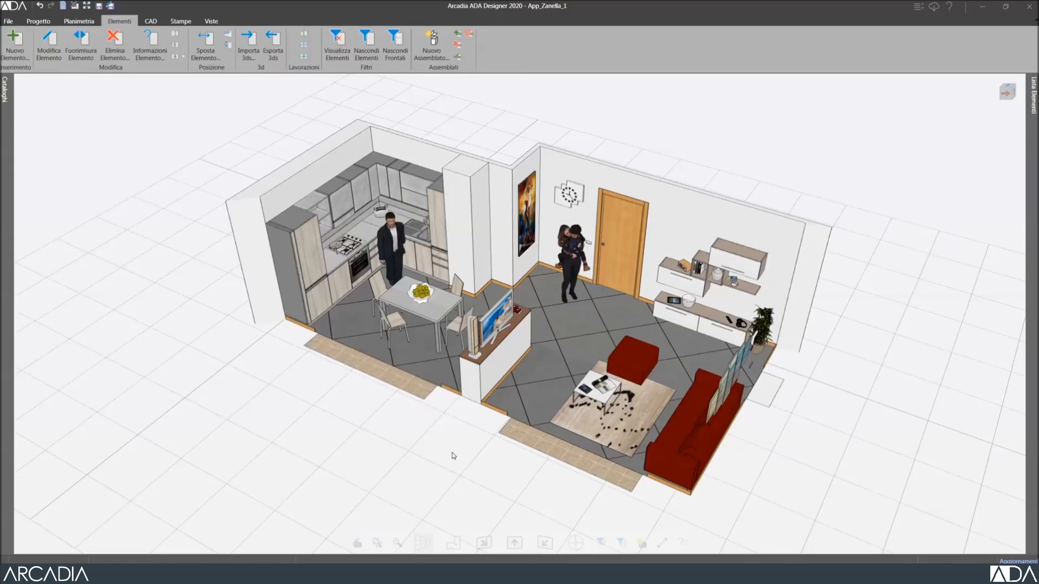
- Show the apartment in plan view and create a print document from it
{"action": "left_click", "coordinate": [453, 544]}
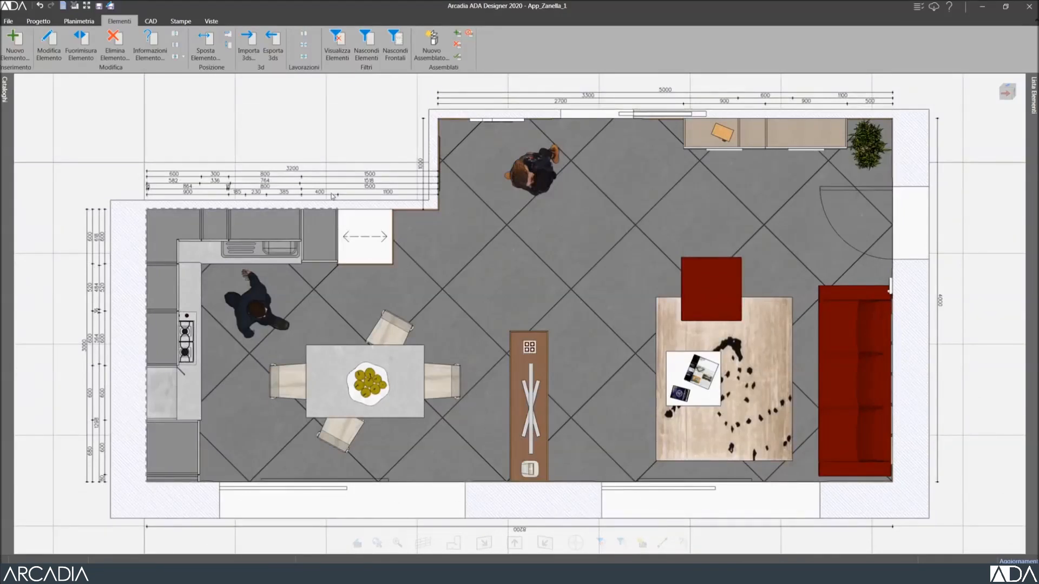
{"action": "left_click", "coordinate": [212, 22]}
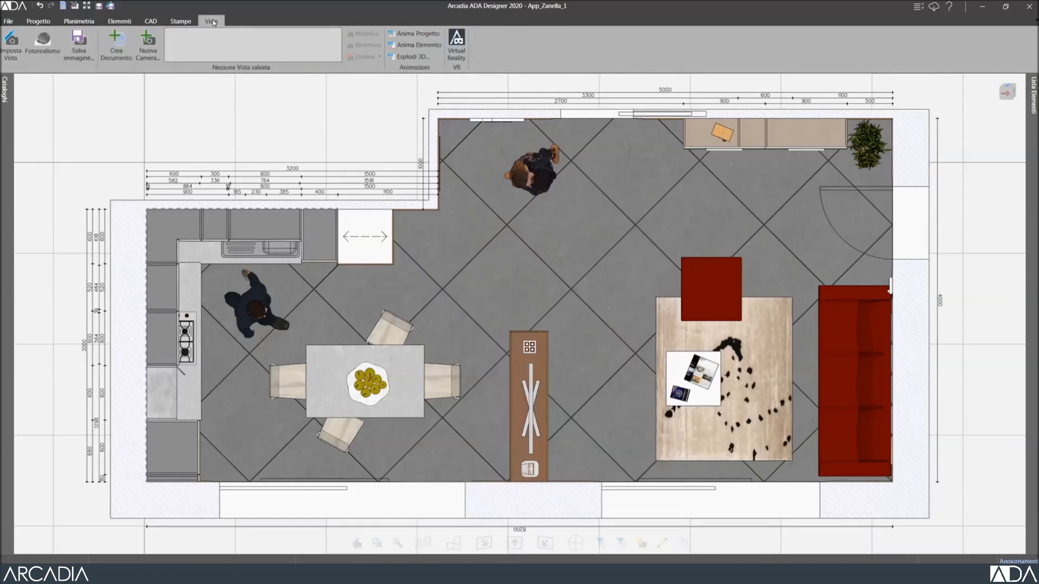
{"action": "left_click", "coordinate": [118, 52]}
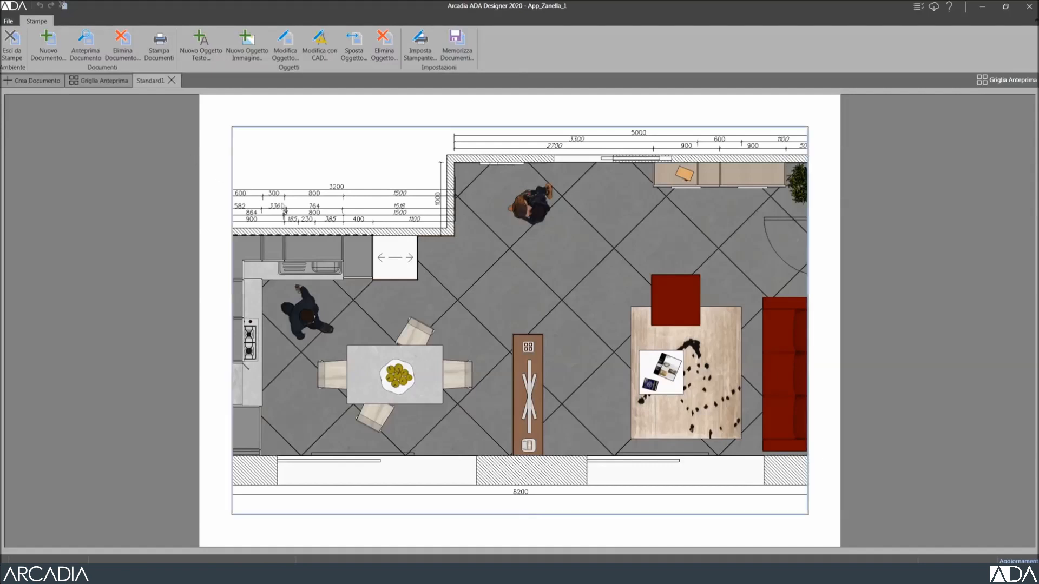
- Open the floor plan object on the print sheet for editing in CAD
{"action": "mouse_move", "coordinate": [531, 301]}
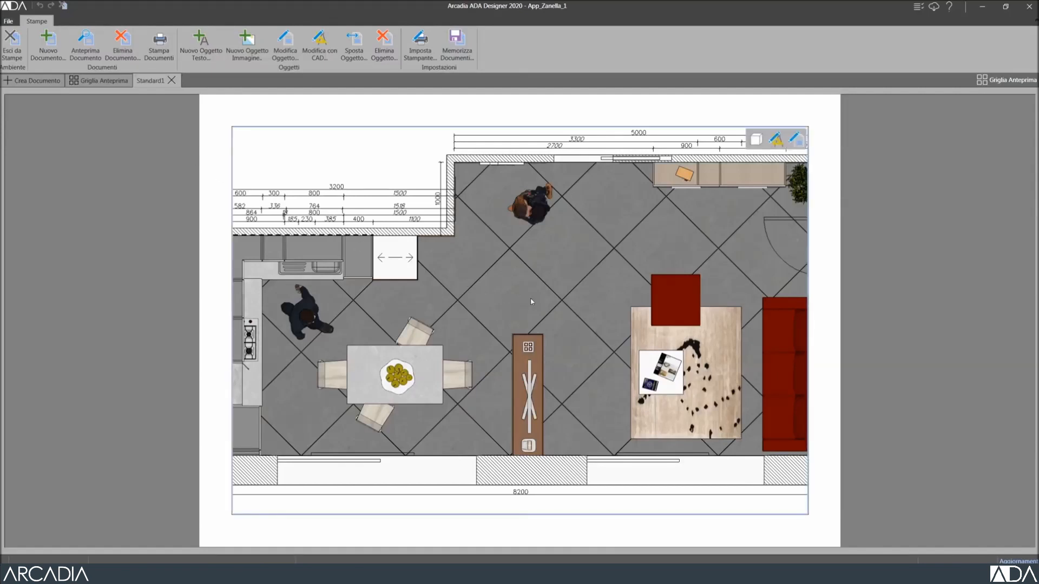
{"action": "left_click", "coordinate": [532, 301]}
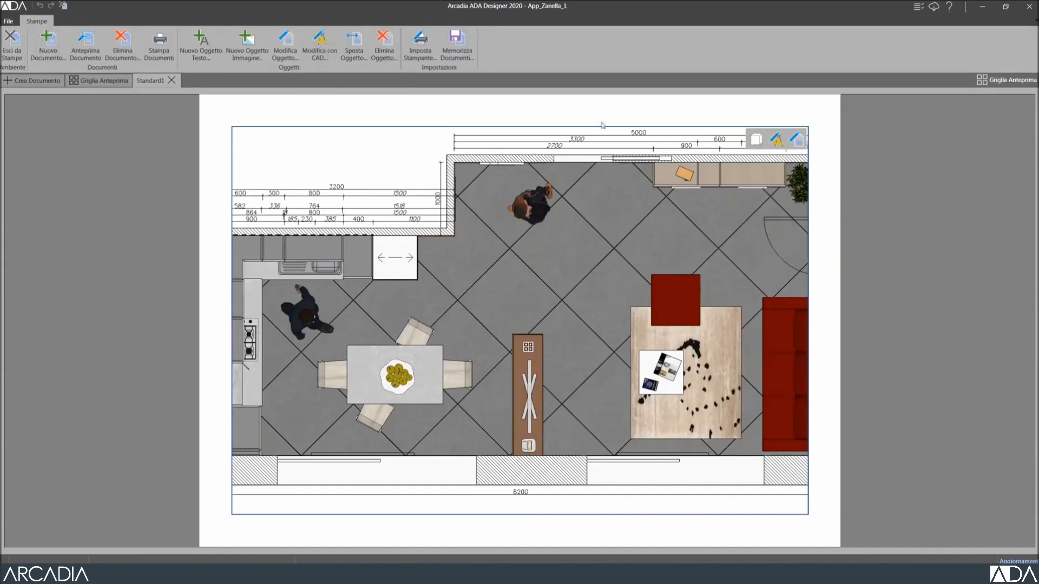
{"action": "left_click", "coordinate": [777, 141]}
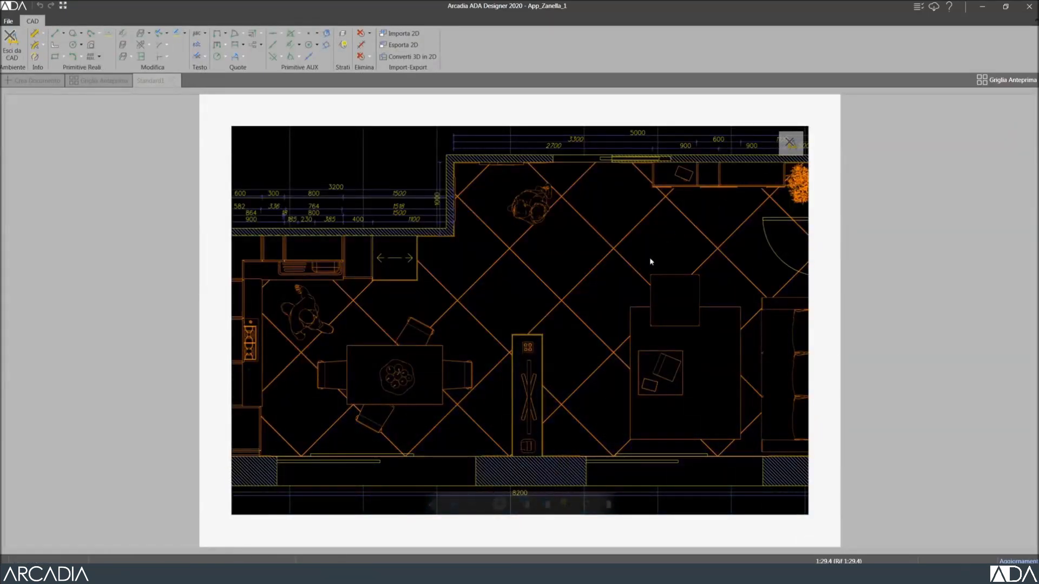
- Frame the entire floor plan and its SECONDO PIANO title within the sheet, and convert the 3D drawing to 2D
{"action": "left_click", "coordinate": [499, 504]}
{"action": "left_click_drag", "start_coordinate": [522, 319], "coordinate": [524, 344]}
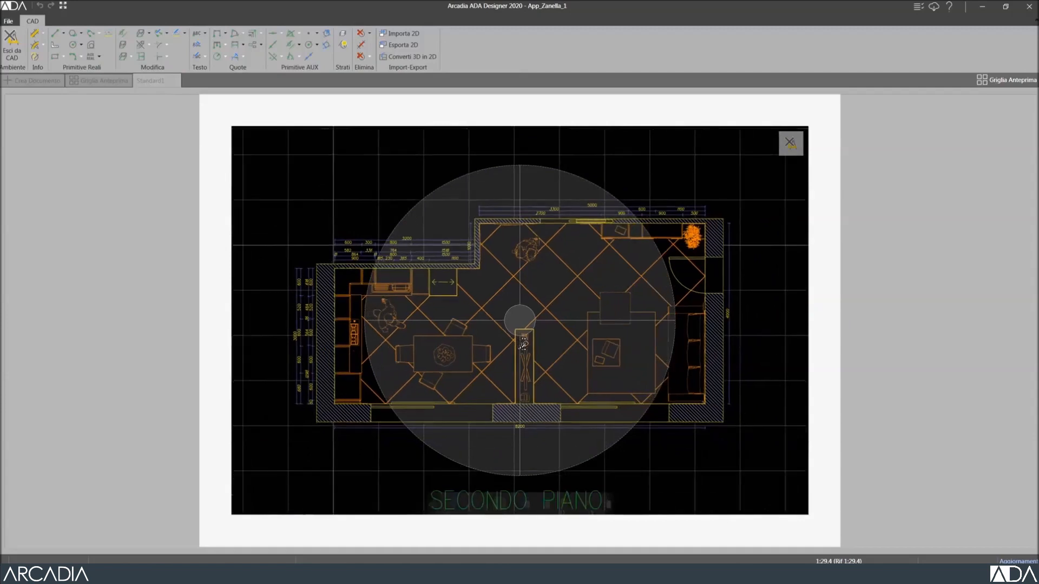
{"action": "left_click_drag", "start_coordinate": [554, 287], "coordinate": [553, 254]}
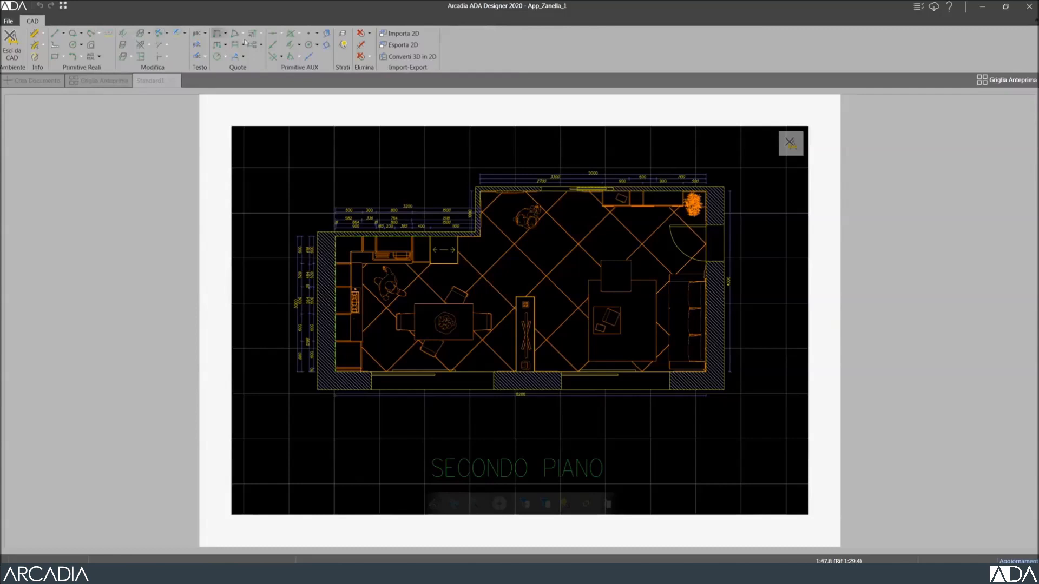
{"action": "left_click", "coordinate": [423, 58]}
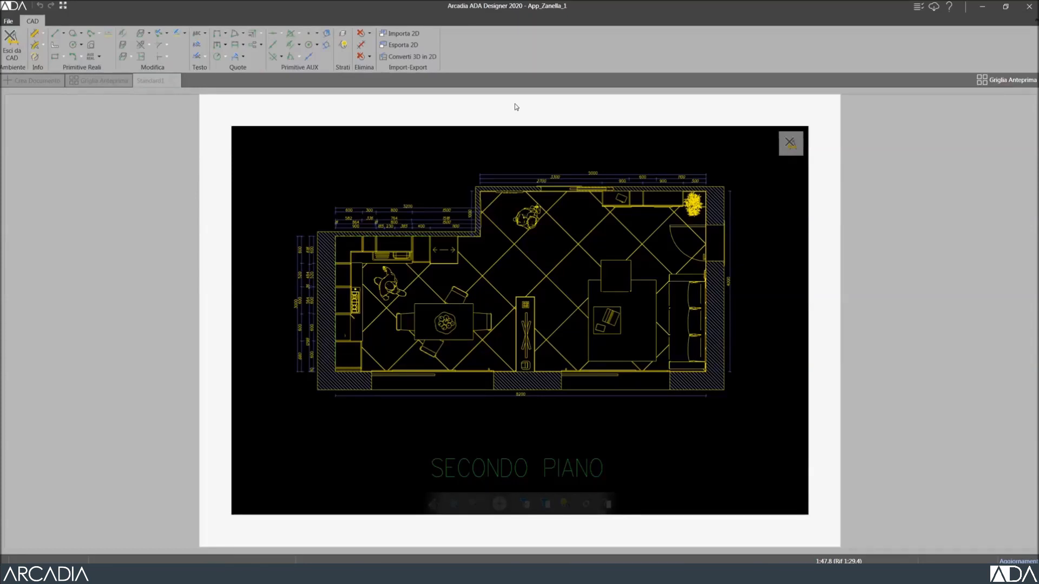
- Export the 2D drawing as DXF to LIBRERIA ADA > PIANTE CLIENTI, named "Pianta" plus the customer's surname, with its origin at the plan's upper-left corner
{"action": "left_click", "coordinate": [401, 45]}
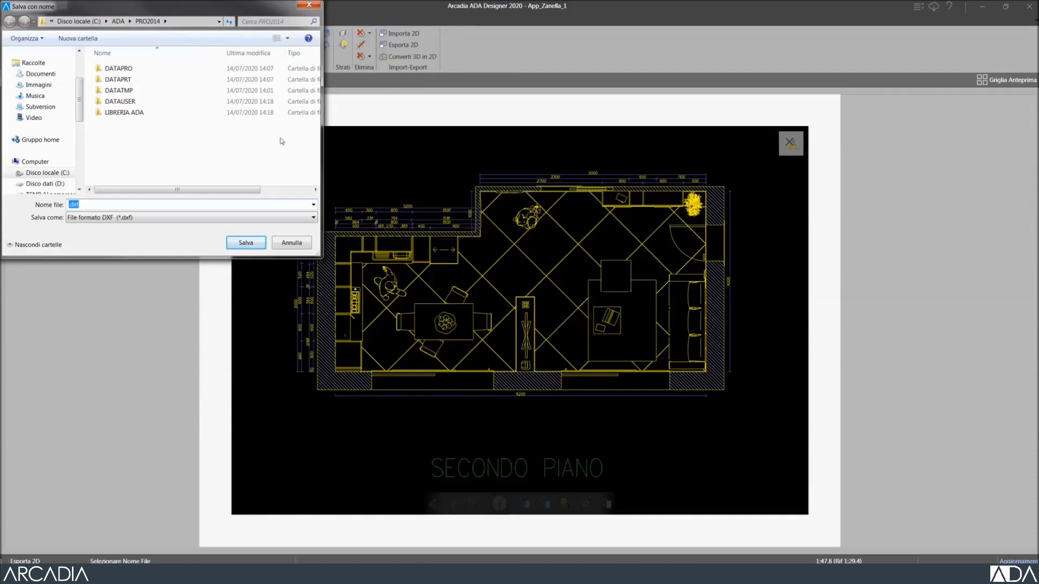
{"action": "double_click", "coordinate": [145, 114]}
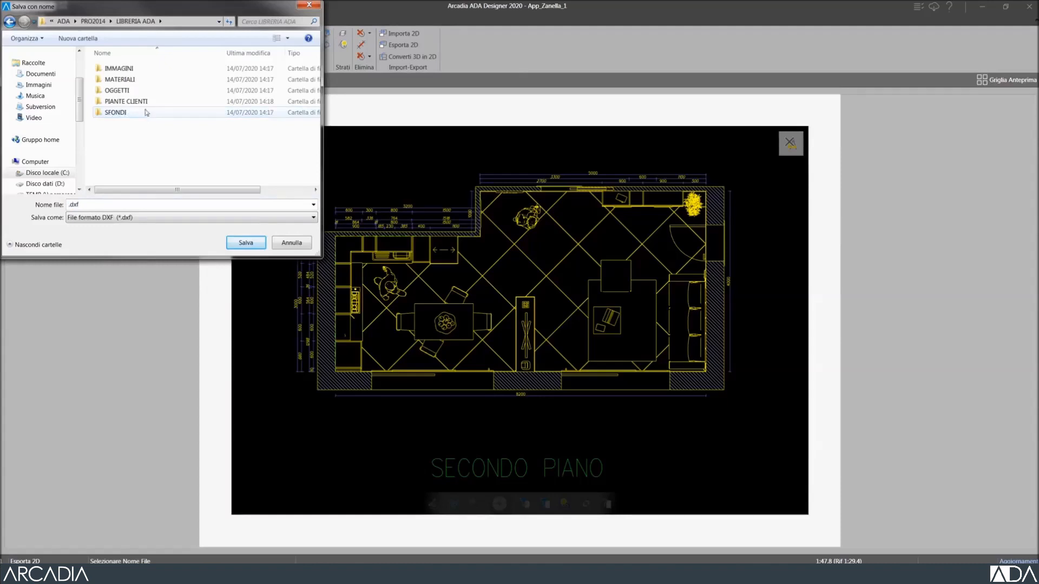
{"action": "double_click", "coordinate": [149, 103]}
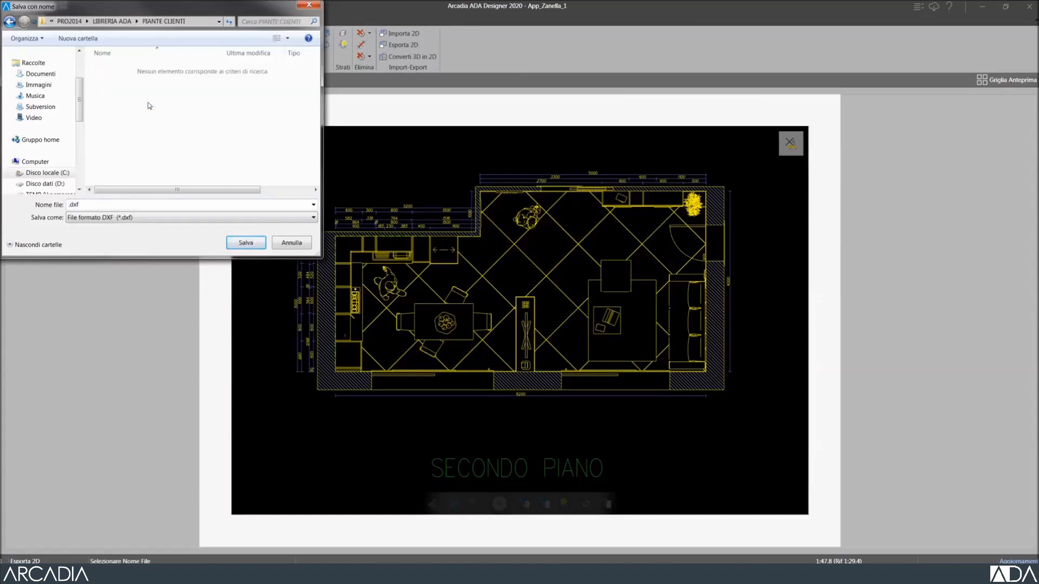
{"action": "double_click", "coordinate": [75, 204]}
{"action": "type", "text": "Pianta Zanella"}
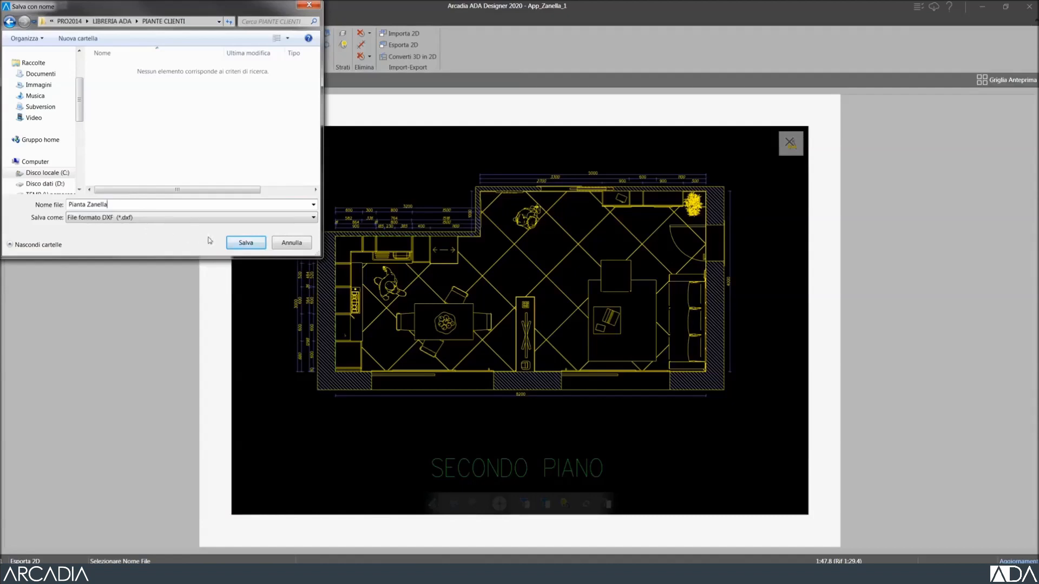
{"action": "left_click", "coordinate": [245, 243]}
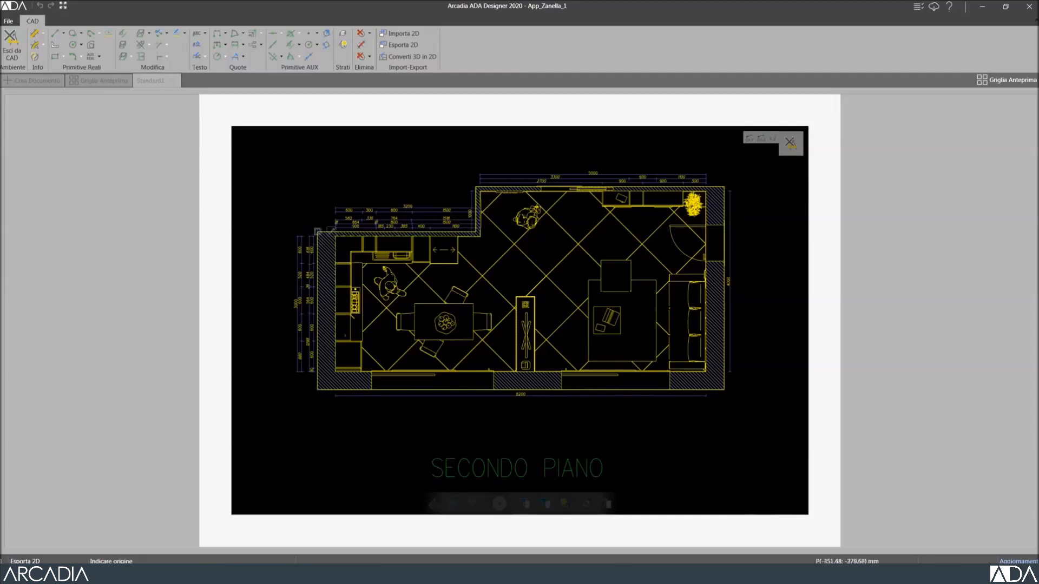
{"action": "left_click", "coordinate": [318, 186]}
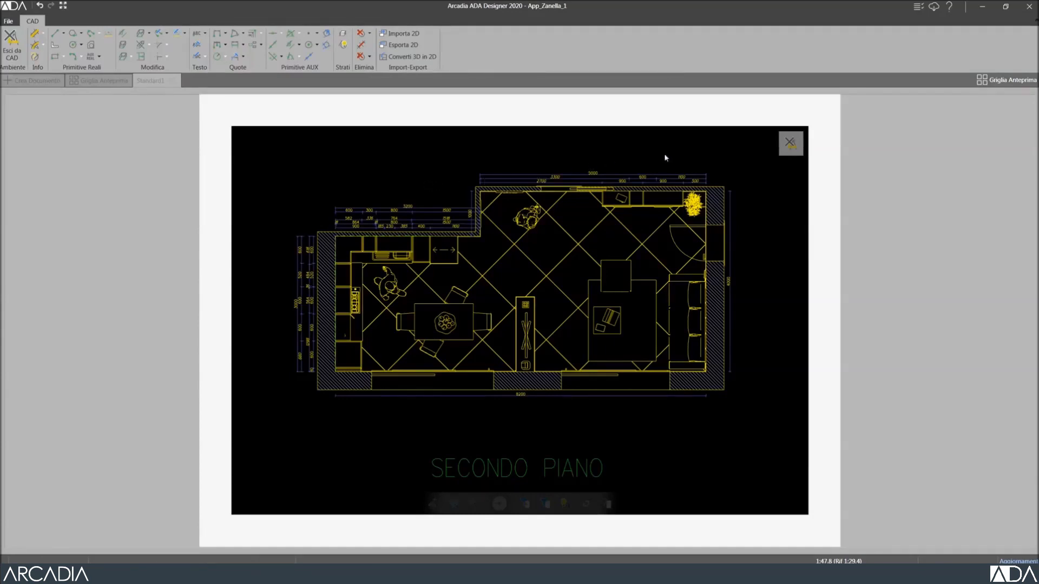
- Exit CAD editing and leave the print environment to return to the project plan
{"action": "left_click", "coordinate": [791, 144]}
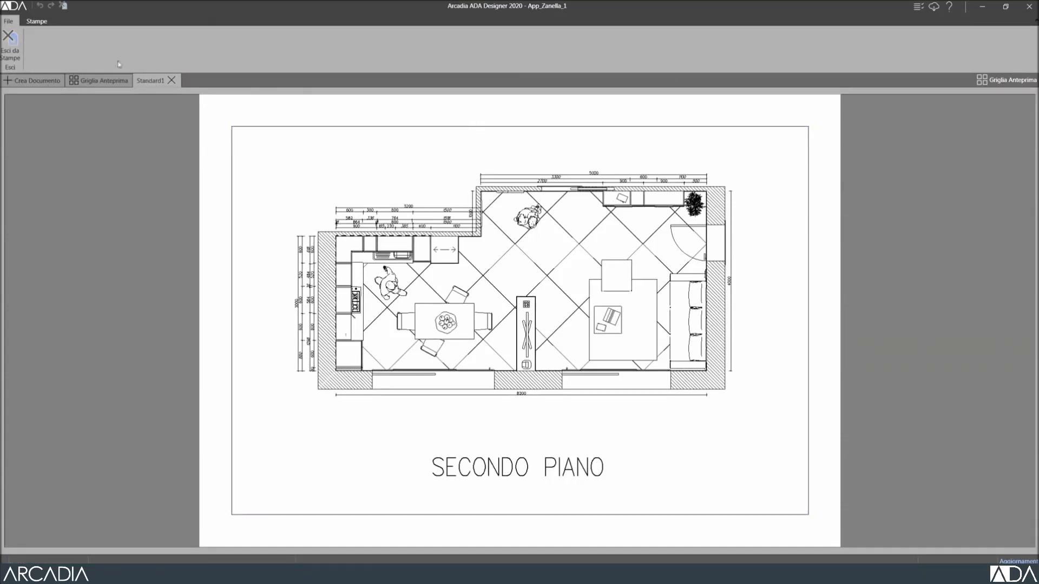
{"action": "left_click", "coordinate": [10, 43]}
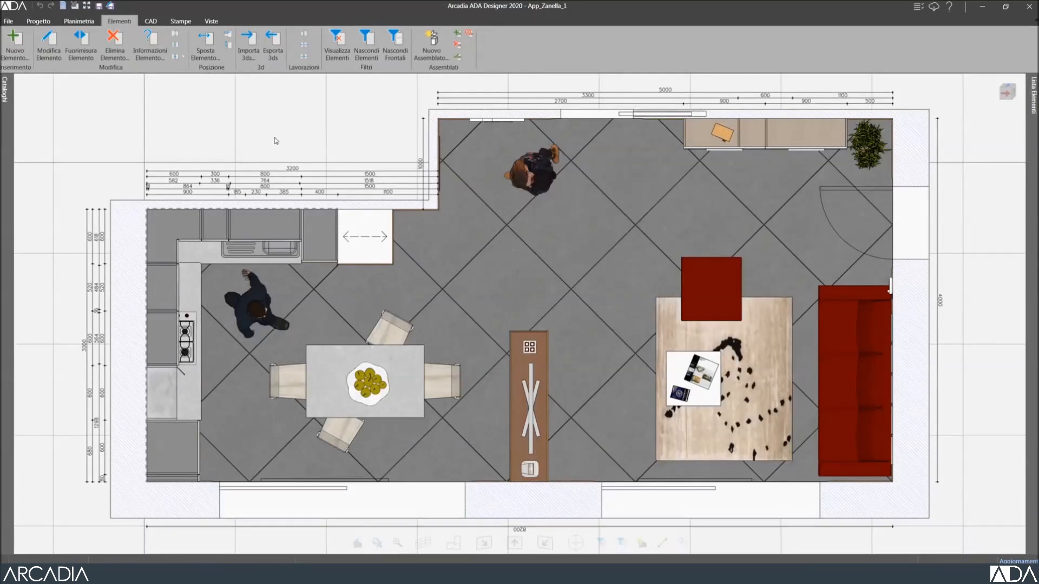
- Switch to the file explorer and open the exported DXF from the PIANTE CLIENTI folder in DWG TrueView
{"action": "key", "text": "alt+Tab"}
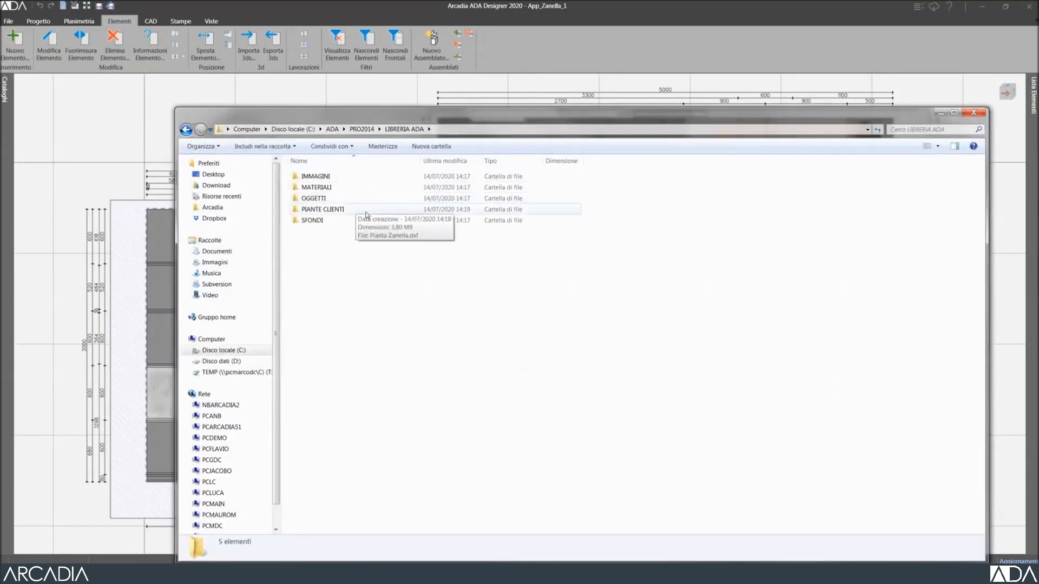
{"action": "double_click", "coordinate": [347, 210]}
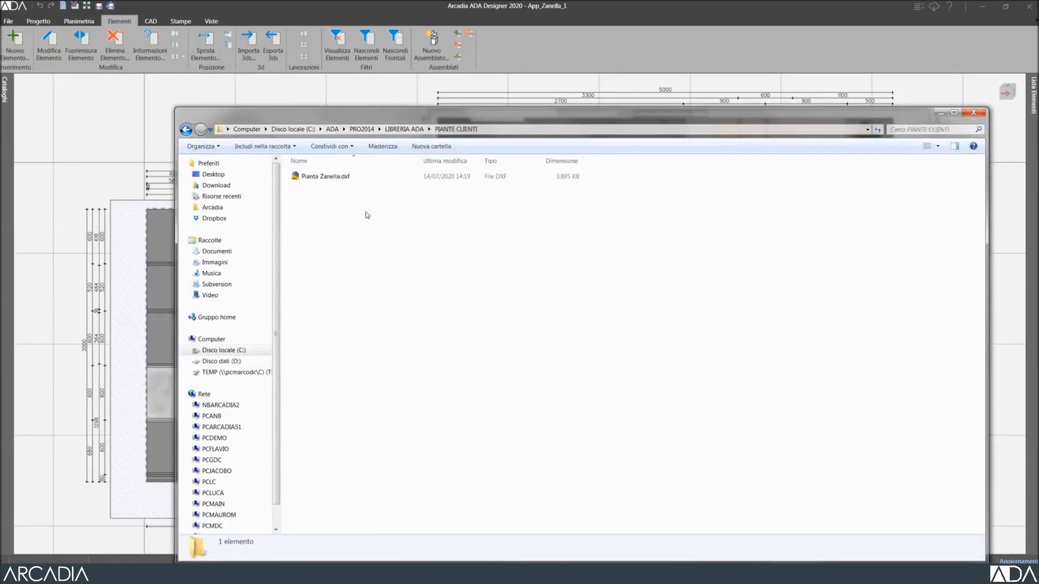
{"action": "double_click", "coordinate": [327, 177]}
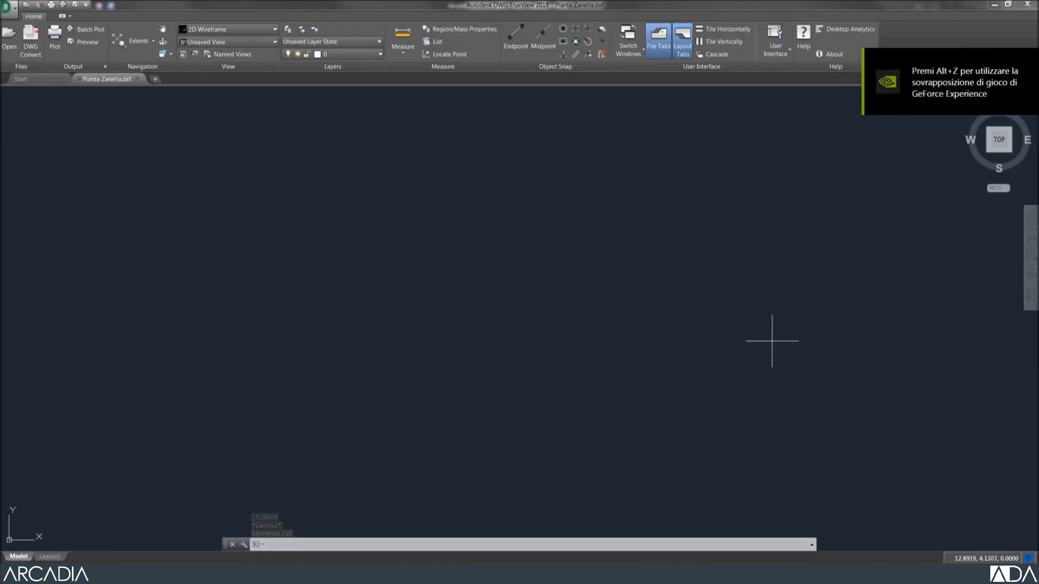
- Examine the whole exported floor plan, including its furniture and dimensions
{"action": "middle_click", "coordinate": [766, 341]}
{"action": "middle_click", "coordinate": [766, 341]}
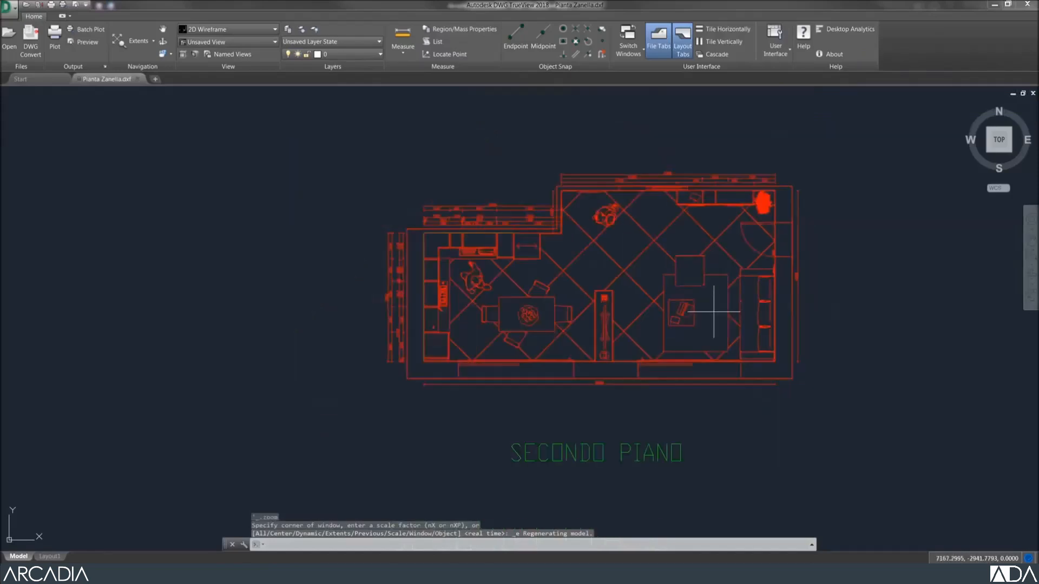
{"action": "scroll", "coordinate": [710, 317], "scroll_direction": "up", "scroll_amount": 2}
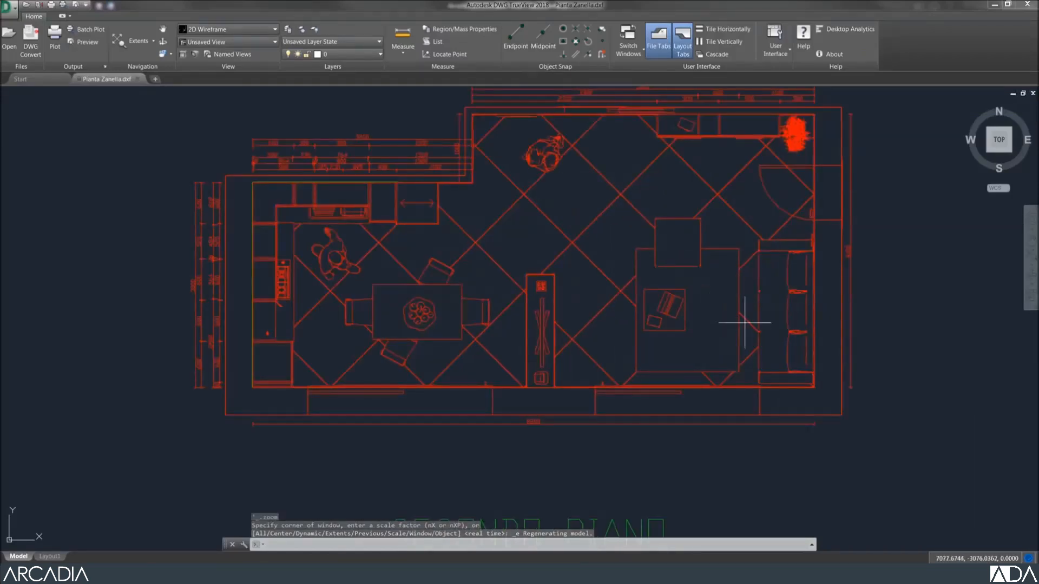
{"action": "scroll", "coordinate": [755, 335], "scroll_direction": "down", "scroll_amount": 2}
{"action": "scroll", "coordinate": [695, 327], "scroll_direction": "up", "scroll_amount": 2}
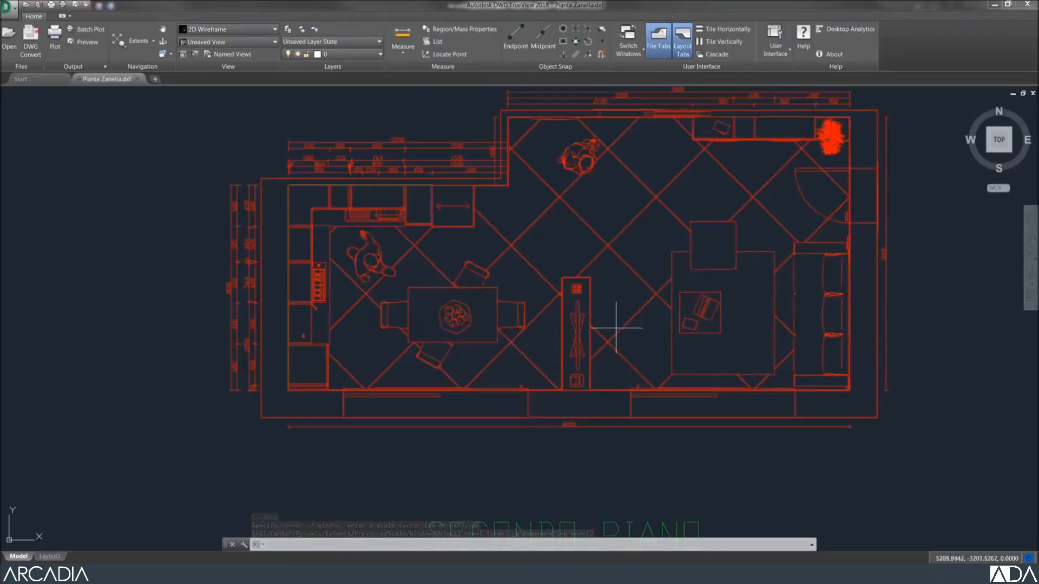
{"action": "scroll", "coordinate": [615, 328], "scroll_direction": "down", "scroll_amount": 2}
{"action": "middle_click_drag", "start_coordinate": [613, 328], "coordinate": [567, 324]}
{"action": "scroll", "coordinate": [567, 325], "scroll_direction": "up", "scroll_amount": 2}
{"action": "middle_click", "coordinate": [574, 322]}
{"action": "middle_click", "coordinate": [574, 322]}
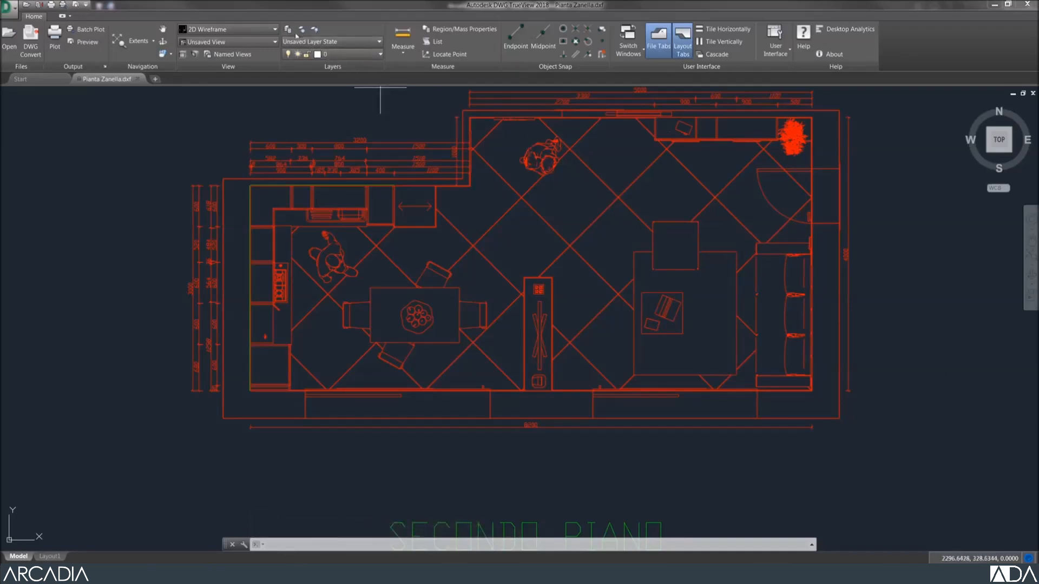
- Open the layer properties manager to view the layers of the exported floor plan
{"action": "left_click", "coordinate": [288, 31]}
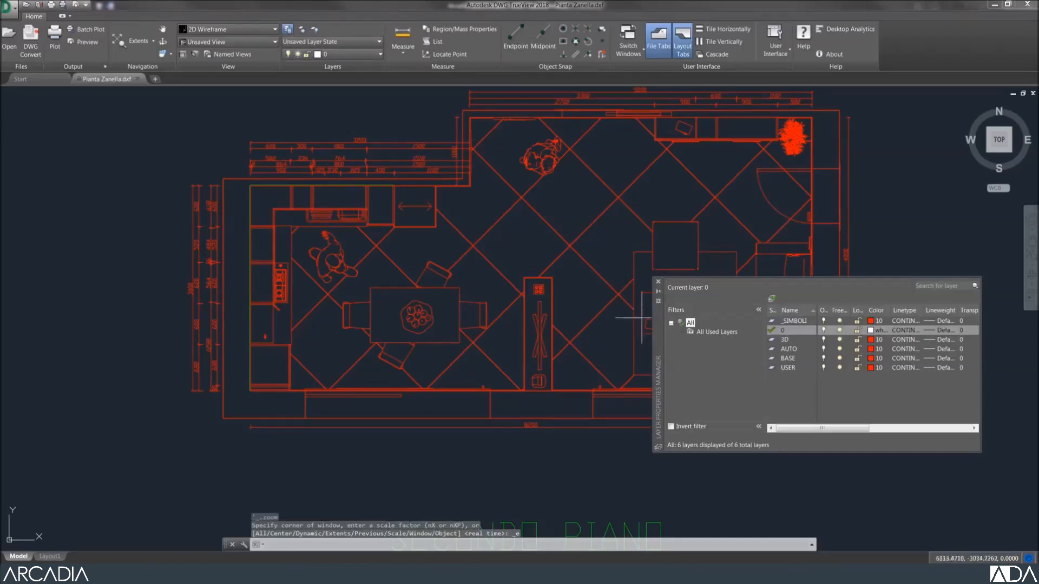
{"action": "scroll", "coordinate": [444, 274], "scroll_direction": "down", "scroll_amount": 3}
{"action": "mouse_move", "coordinate": [477, 284]}
{"action": "middle_mouse_down"}
{"action": "mouse_move", "coordinate": [369, 271]}
{"action": "mouse_move", "coordinate": [306, 278]}
{"action": "mouse_move", "coordinate": [310, 297]}
{"action": "middle_mouse_up"}
{"action": "scroll", "coordinate": [341, 276], "scroll_direction": "up", "scroll_amount": 2}
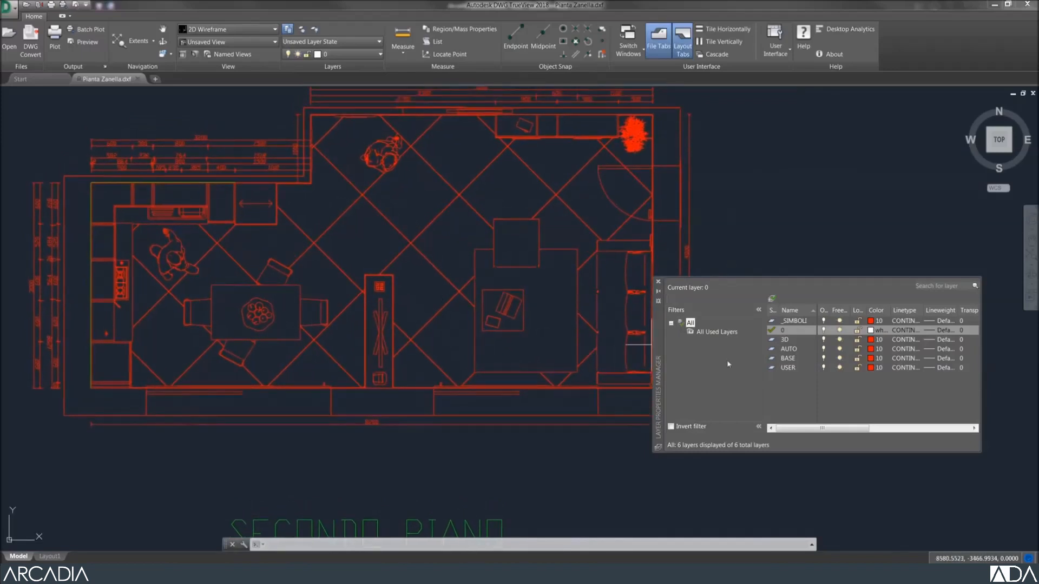
- Turn off the _SIMBOLI, 3D and AUTO layers one after another to check what each contains
{"action": "left_click", "coordinate": [824, 321]}
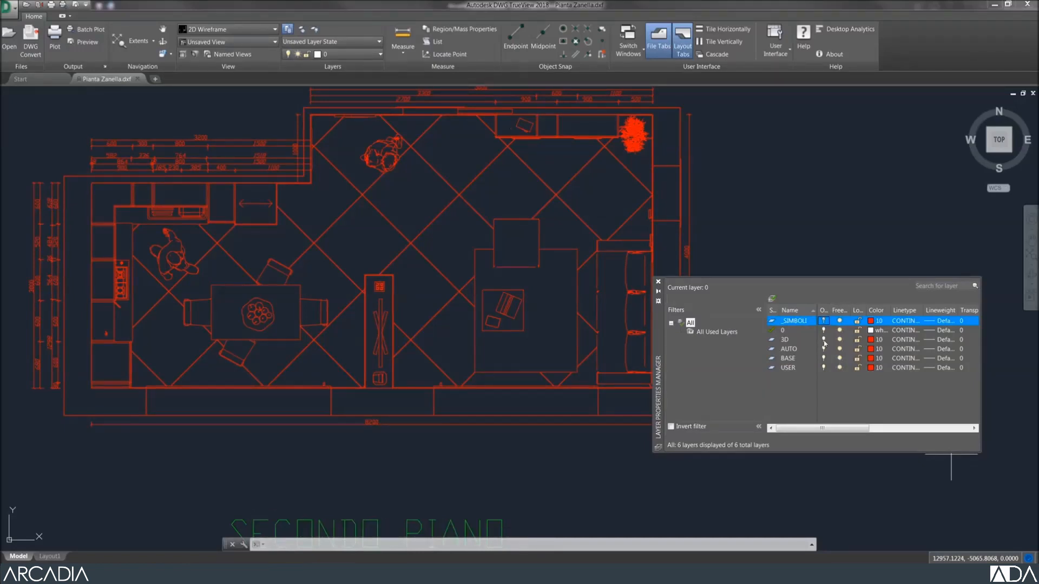
{"action": "left_click", "coordinate": [824, 340]}
{"action": "left_click", "coordinate": [824, 340]}
{"action": "left_click", "coordinate": [824, 340]}
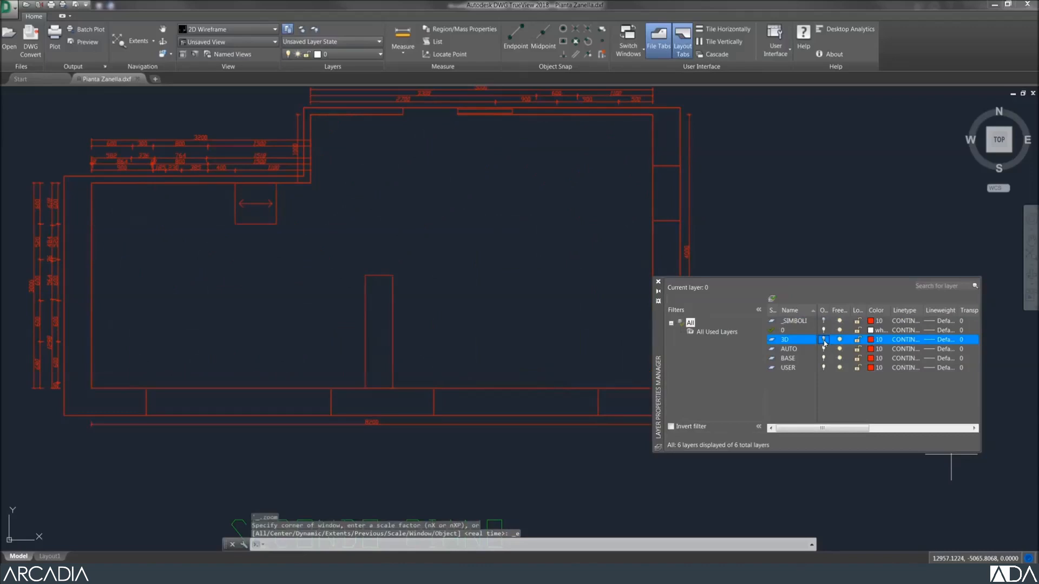
{"action": "left_click", "coordinate": [824, 349]}
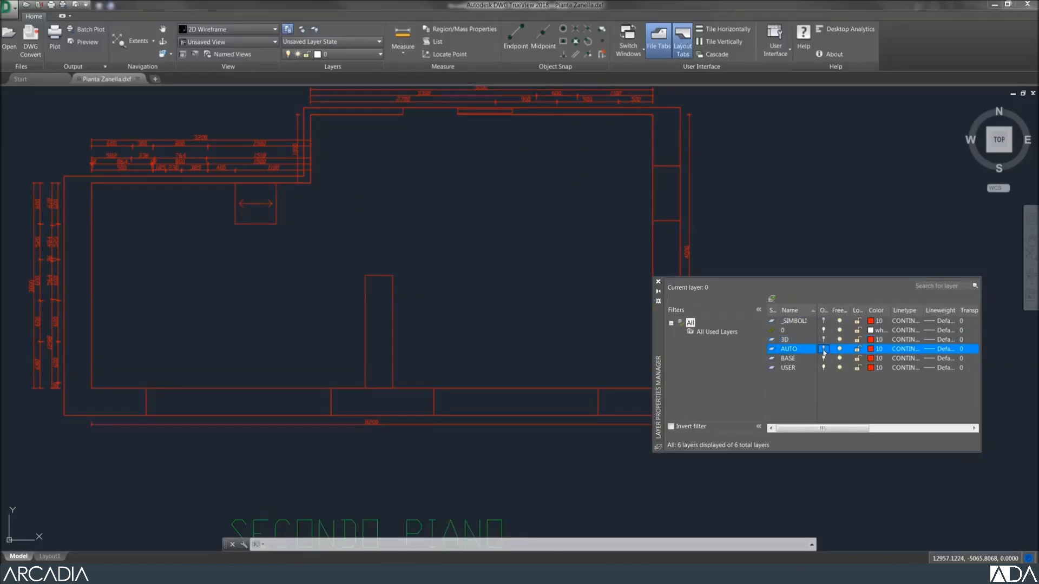
{"action": "left_click", "coordinate": [824, 349]}
{"action": "left_click", "coordinate": [824, 349]}
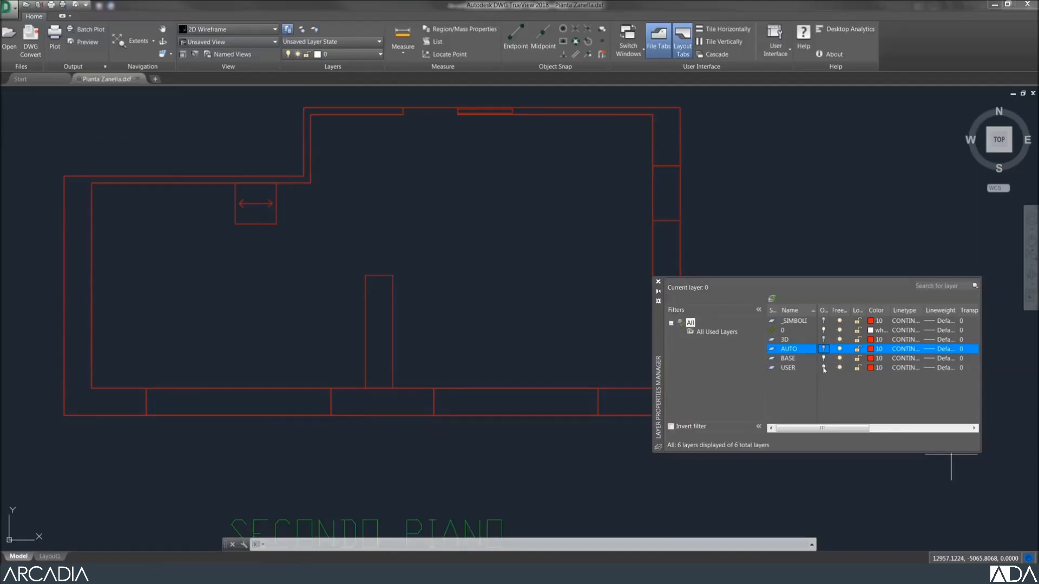
- Toggle the USER layer off and on, restore the AUTO, 3D and _SIMBOLI layers, and close the layer manager
{"action": "left_click", "coordinate": [823, 368]}
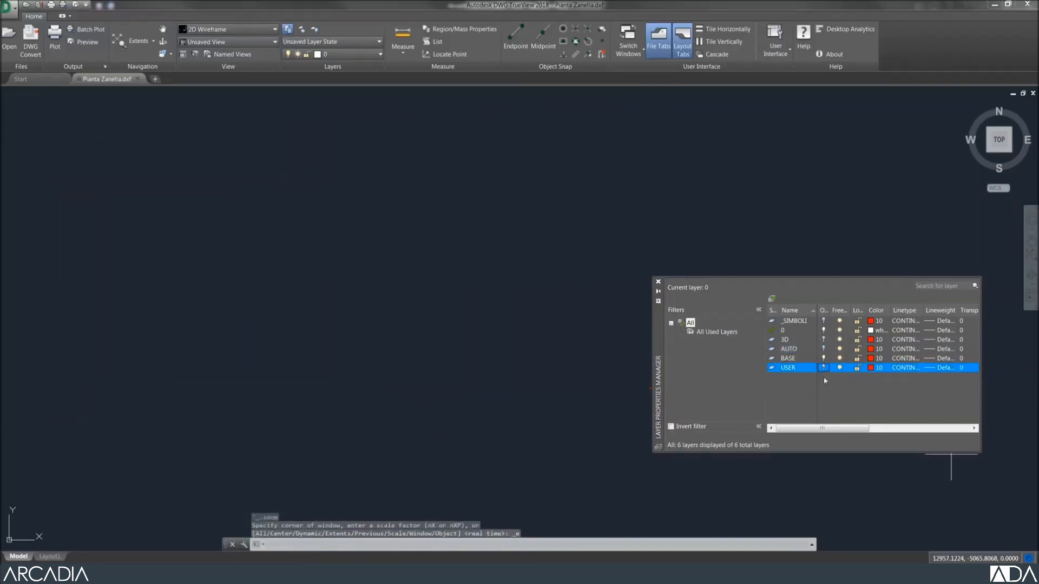
{"action": "left_click", "coordinate": [824, 368]}
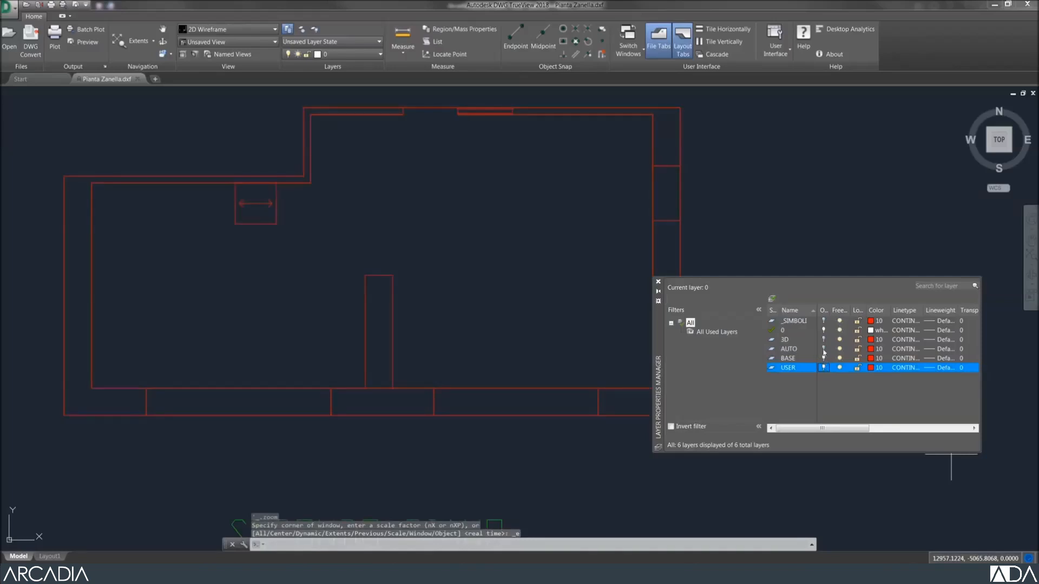
{"action": "left_click", "coordinate": [823, 350]}
{"action": "left_click", "coordinate": [824, 339]}
{"action": "left_click", "coordinate": [824, 320]}
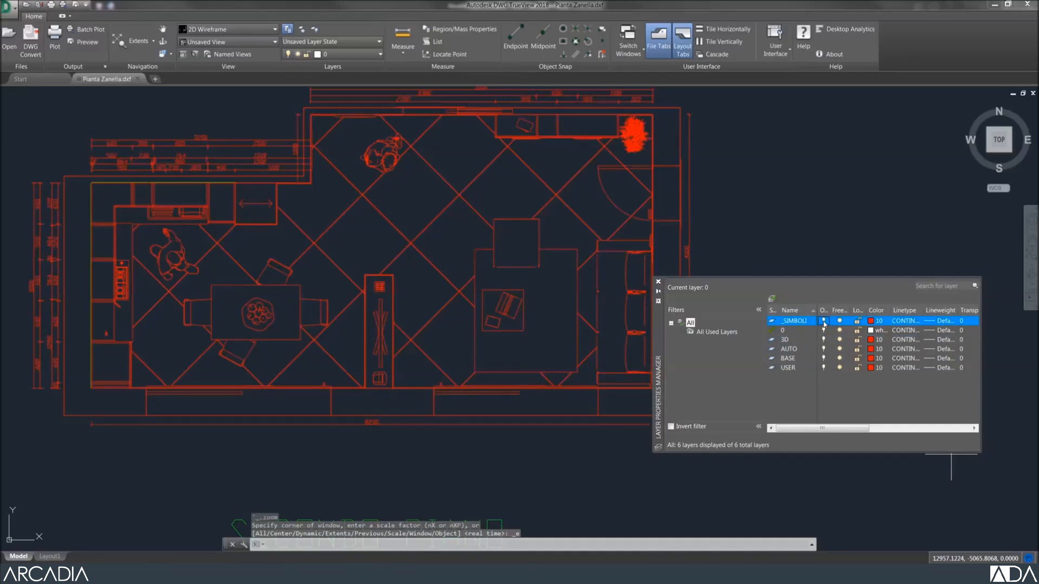
{"action": "left_click", "coordinate": [659, 282]}
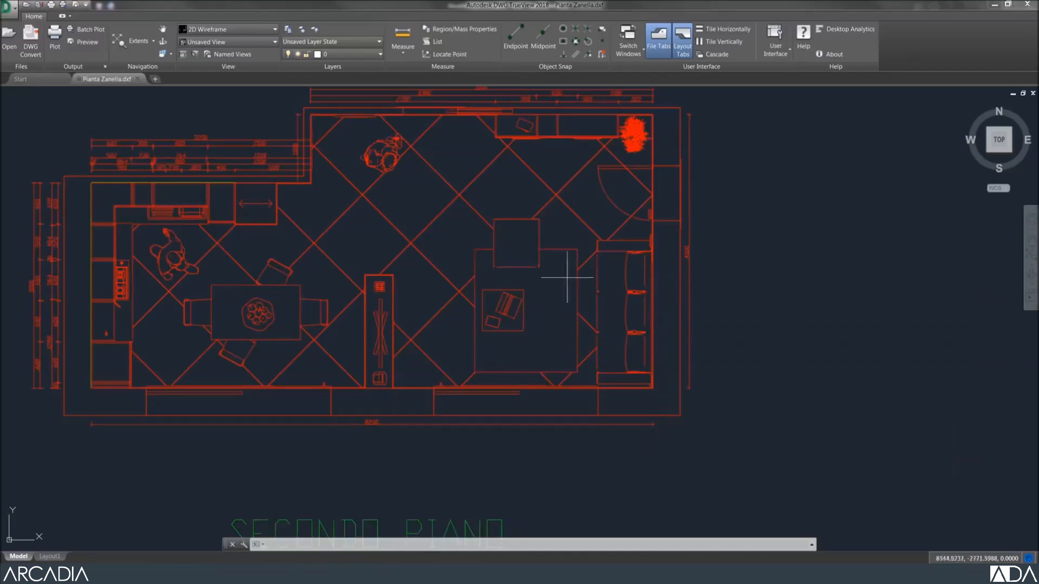
{"action": "middle_click_drag", "start_coordinate": [490, 265], "coordinate": [670, 295]}
{"action": "scroll", "coordinate": [562, 275], "scroll_direction": "up", "scroll_amount": 2}
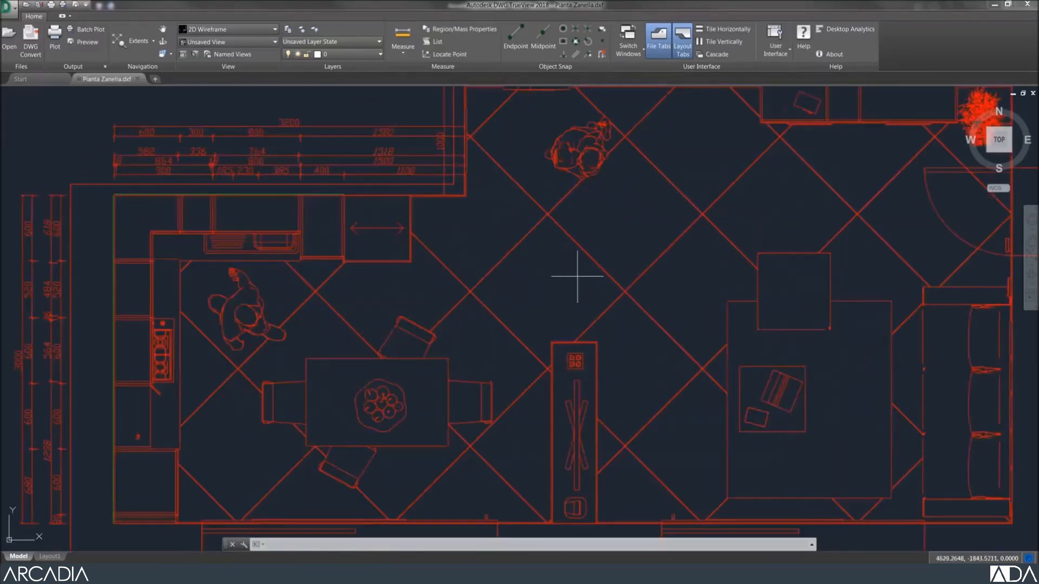
- Measure the length of the dining table's upper edge between its two corners
{"action": "left_click", "coordinate": [398, 37]}
{"action": "left_click", "coordinate": [414, 50]}
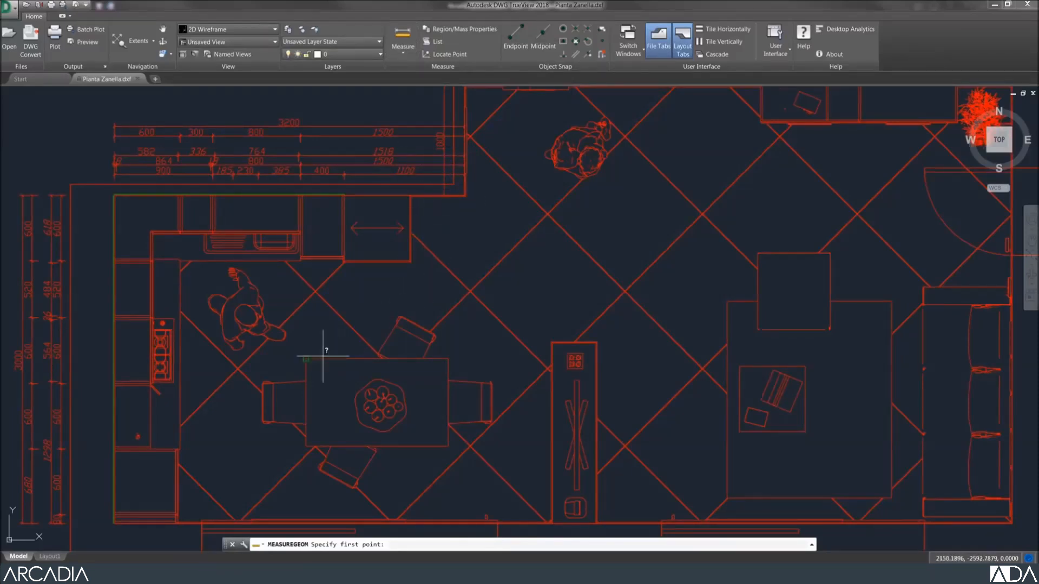
{"action": "left_click", "coordinate": [307, 358]}
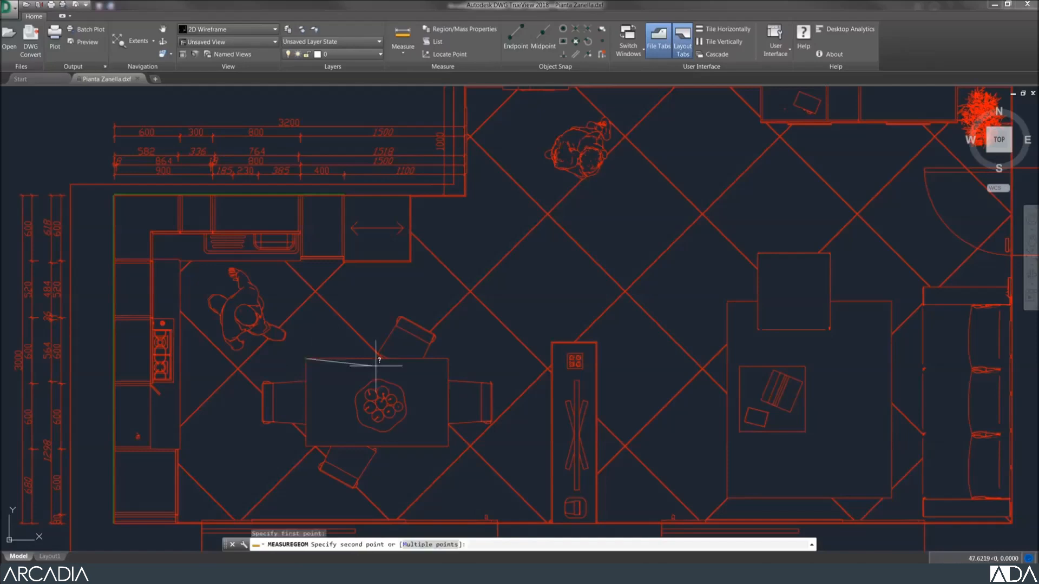
{"action": "left_click", "coordinate": [448, 359]}
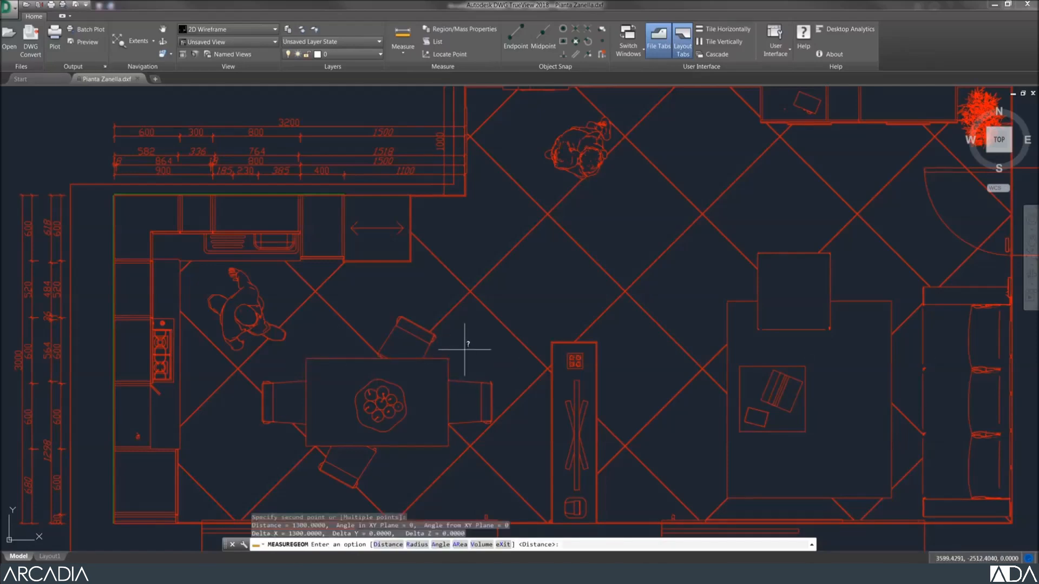
{"action": "scroll", "coordinate": [465, 349], "scroll_direction": "down", "scroll_amount": 2}
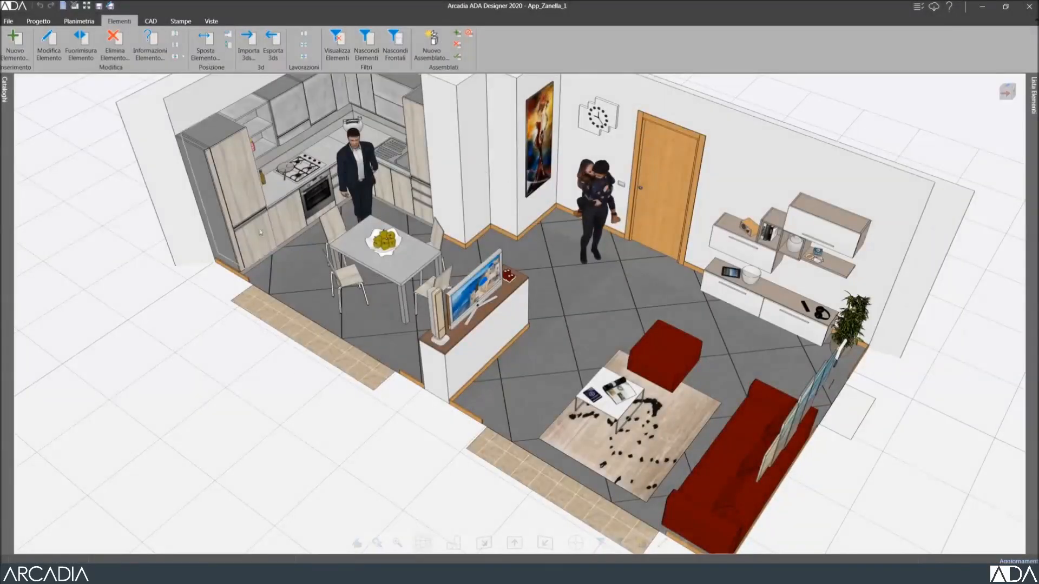
- In ADA Designer, export the tall kitchen column at the end of the units as a 3ds file
{"action": "left_click", "coordinate": [246, 172]}
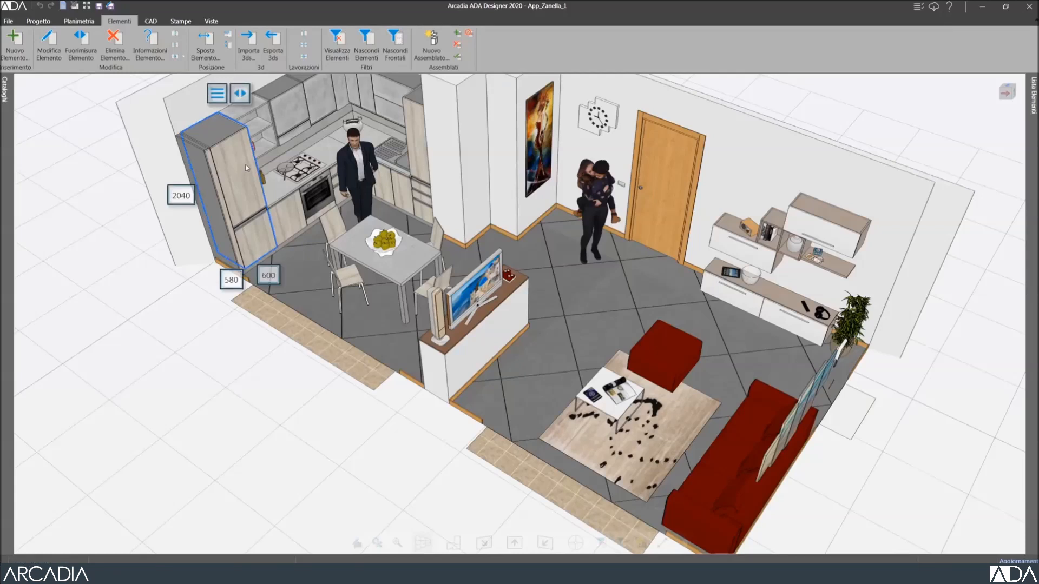
{"action": "left_click", "coordinate": [276, 39]}
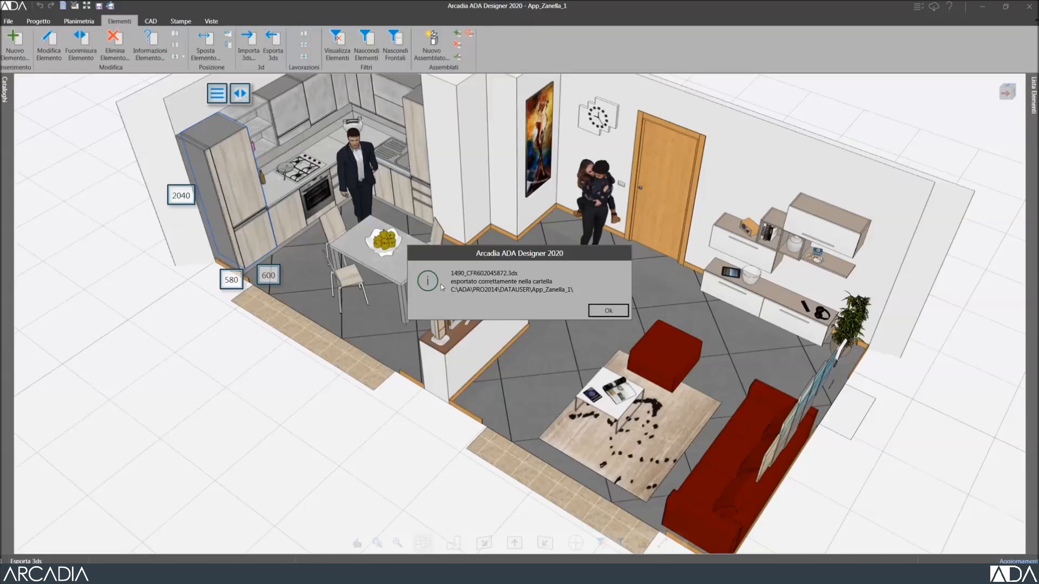
{"action": "left_click", "coordinate": [609, 311]}
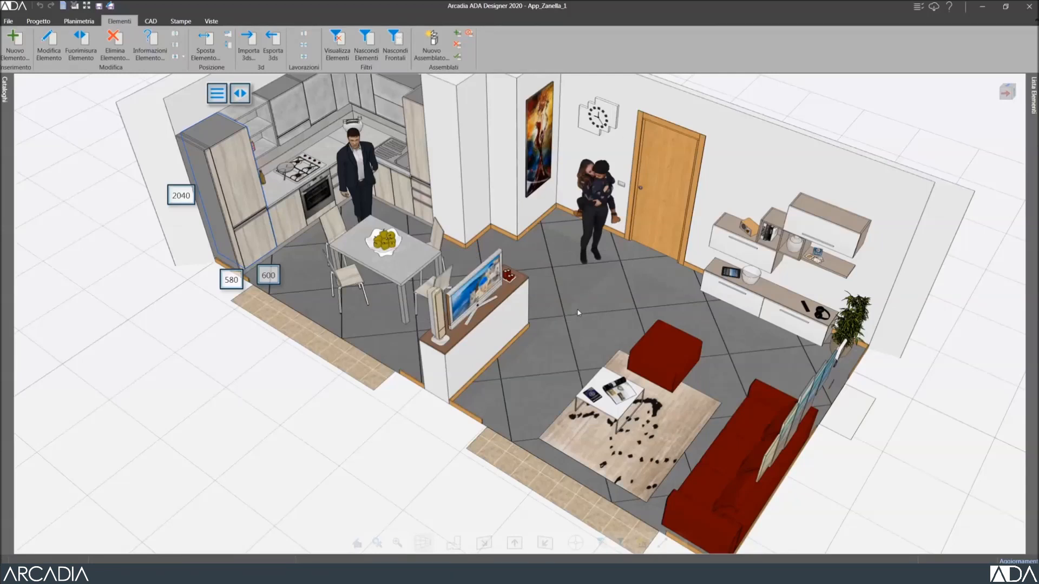
- Launch SketchUp Make and start a new model from its welcome window
{"action": "key", "text": "super"}
{"action": "type", "text": "Sket"}
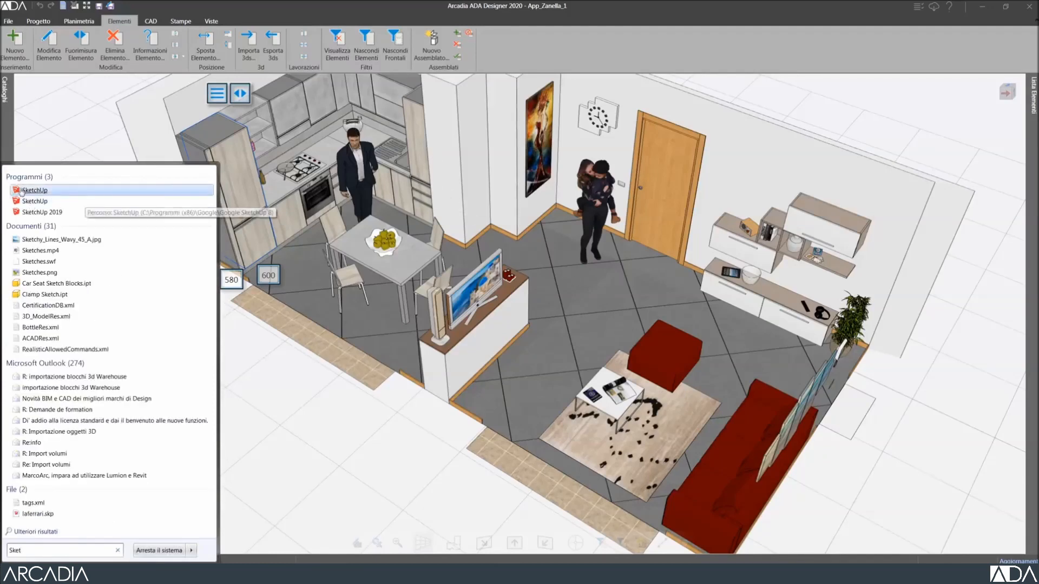
{"action": "left_click", "coordinate": [172, 189]}
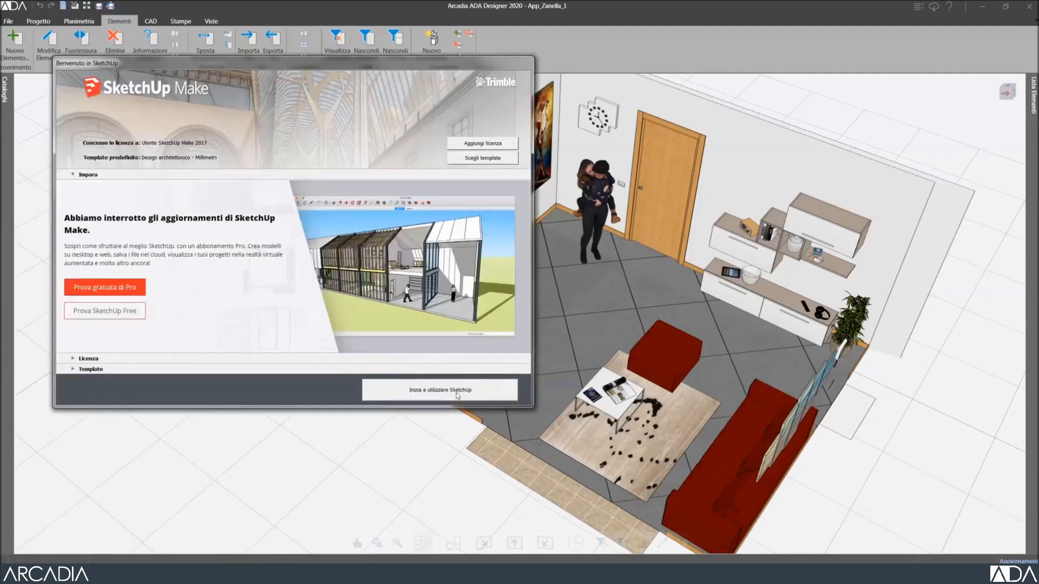
{"action": "left_click", "coordinate": [458, 397]}
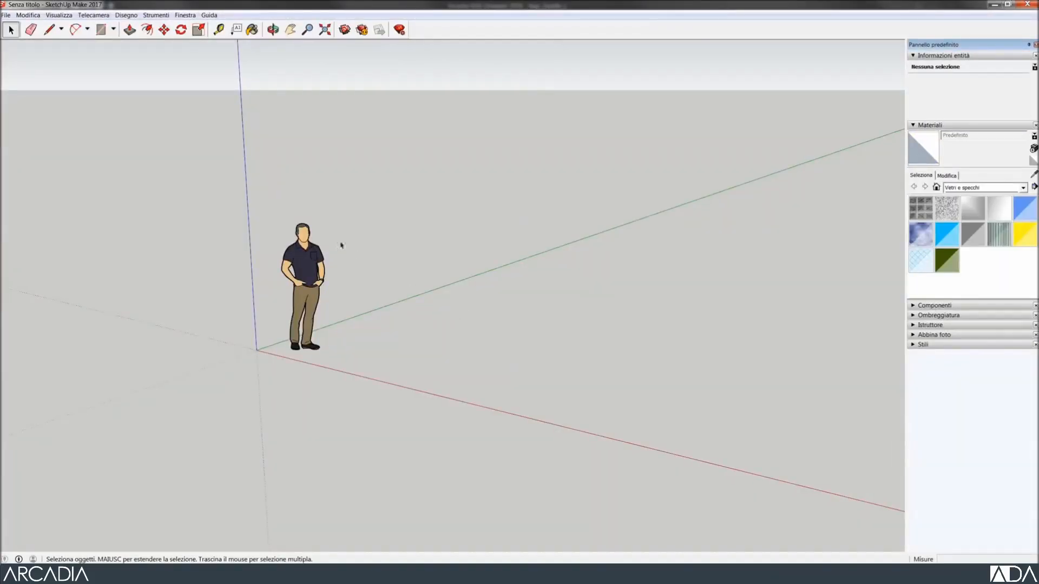
- Import the exported 1490_CFR602045872.3ds file into the model and dismiss the import results
{"action": "left_click", "coordinate": [6, 14]}
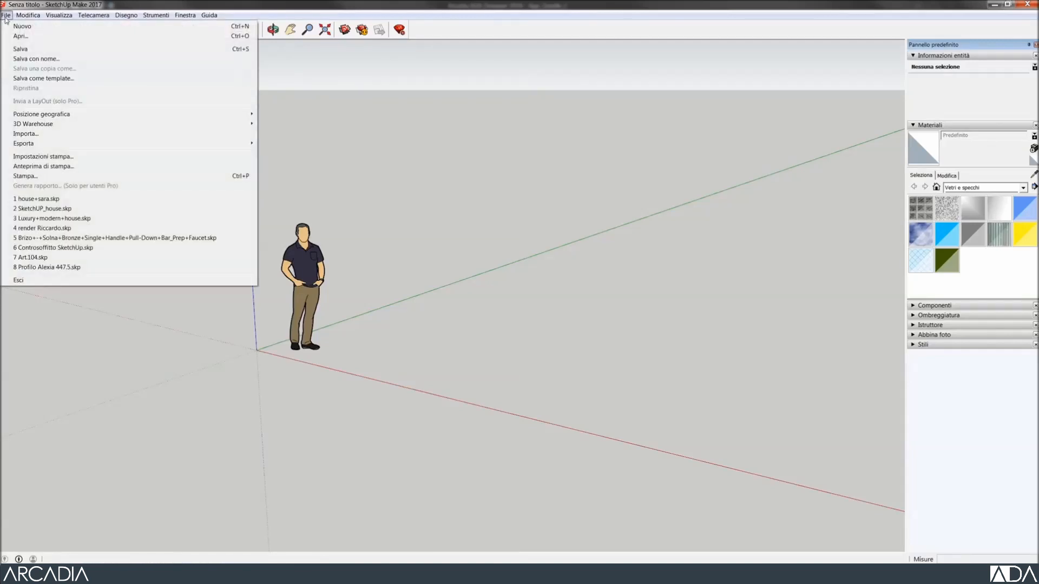
{"action": "left_click", "coordinate": [25, 133]}
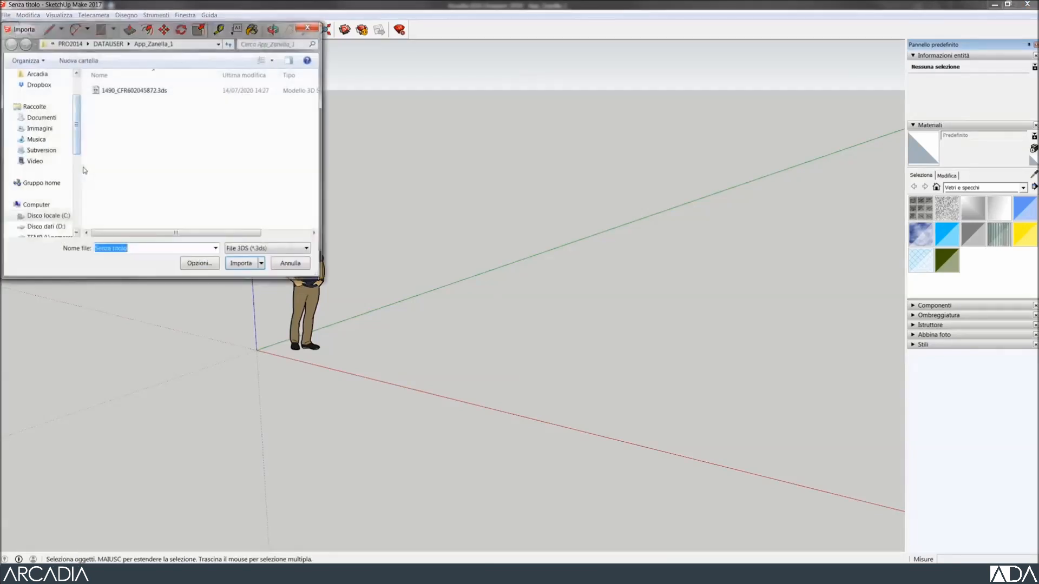
{"action": "right_click", "coordinate": [138, 252]}
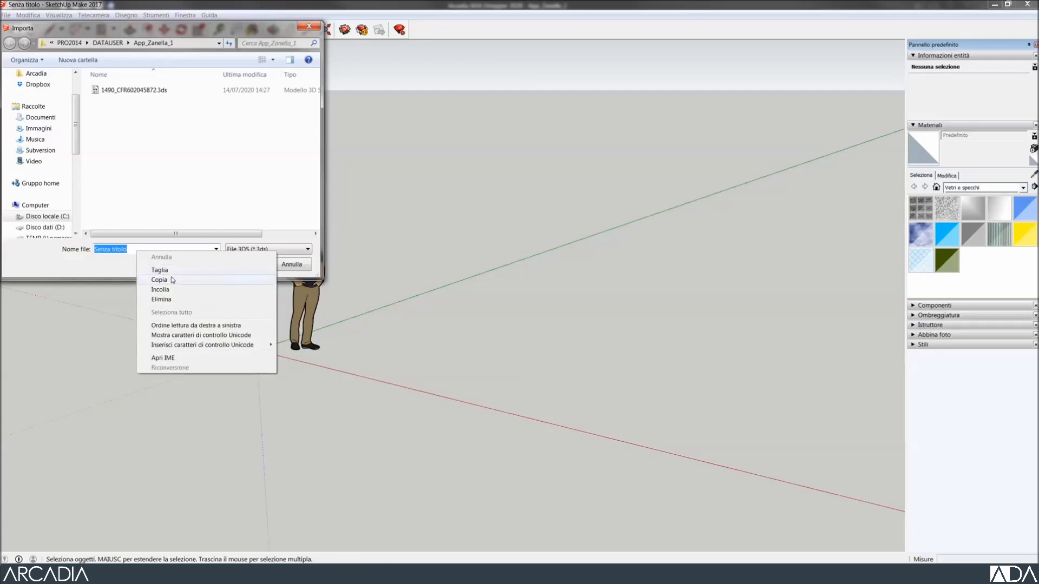
{"action": "left_click", "coordinate": [196, 295]}
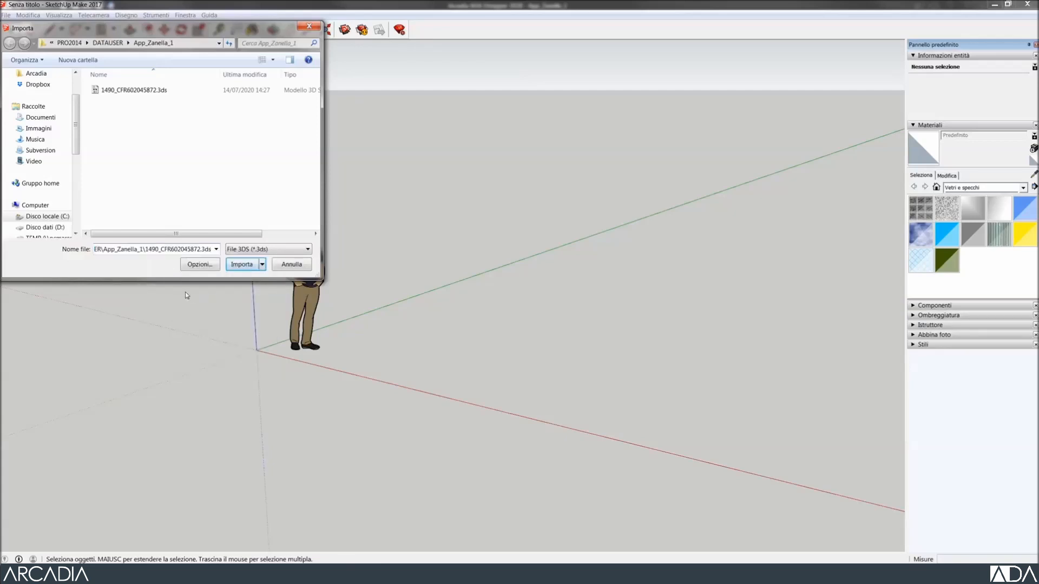
{"action": "left_click", "coordinate": [238, 265]}
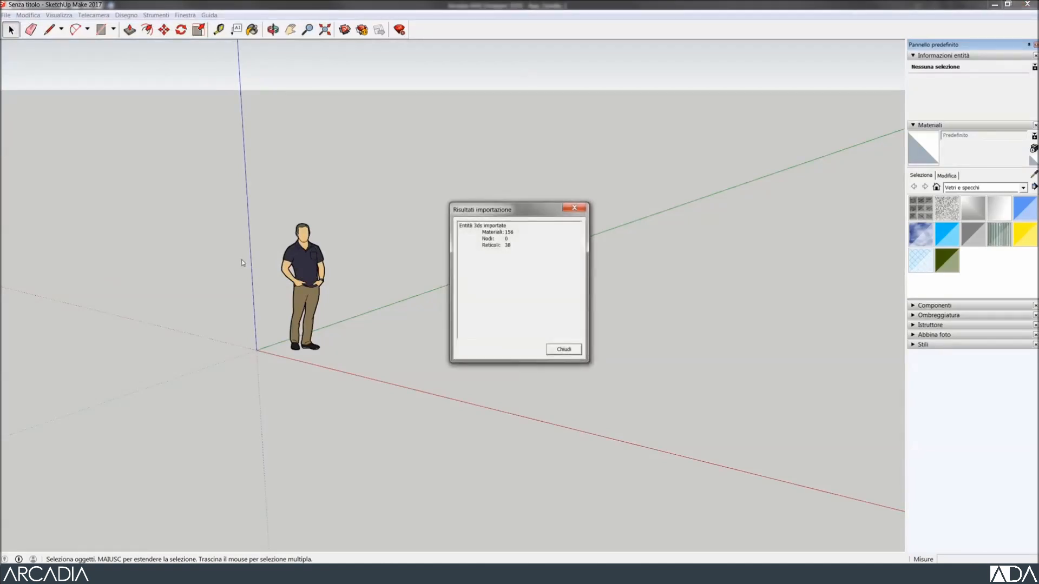
{"action": "left_click", "coordinate": [566, 354]}
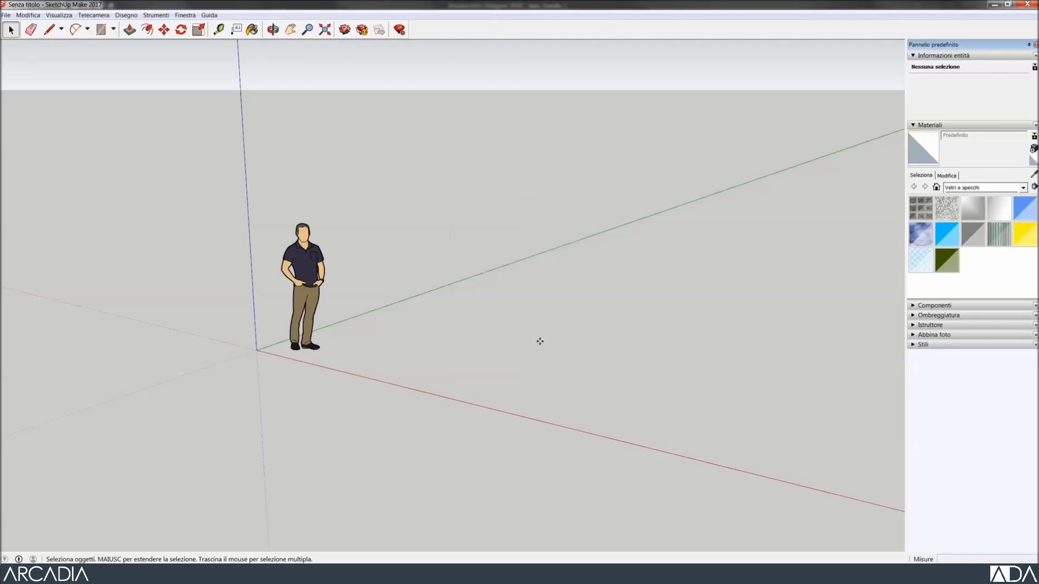
- Place the imported column at the axes origin beside the figure and view its wooden front
{"action": "scroll", "coordinate": [478, 360], "scroll_direction": "down", "scroll_amount": 3}
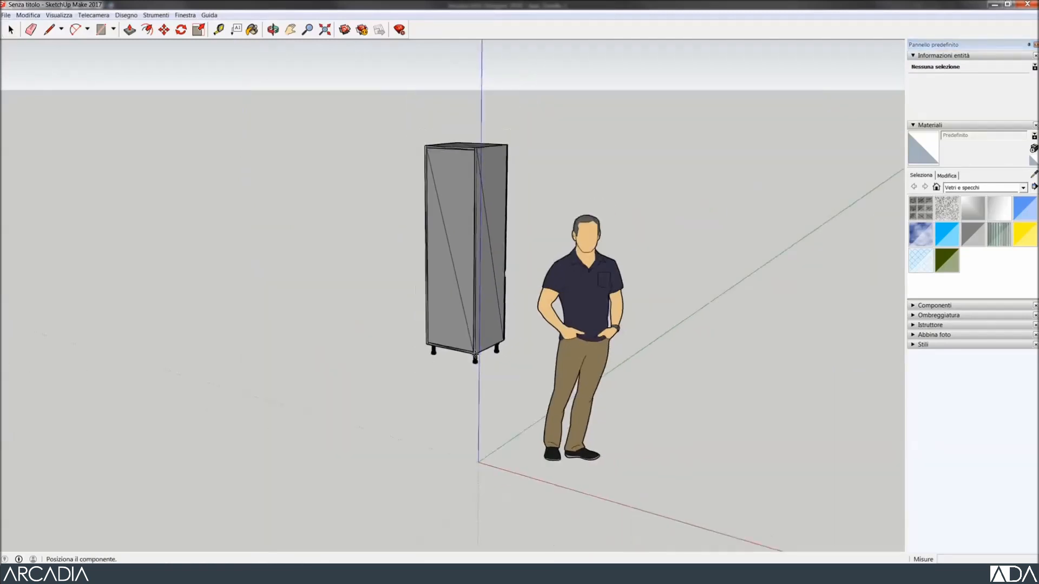
{"action": "left_click", "coordinate": [477, 427]}
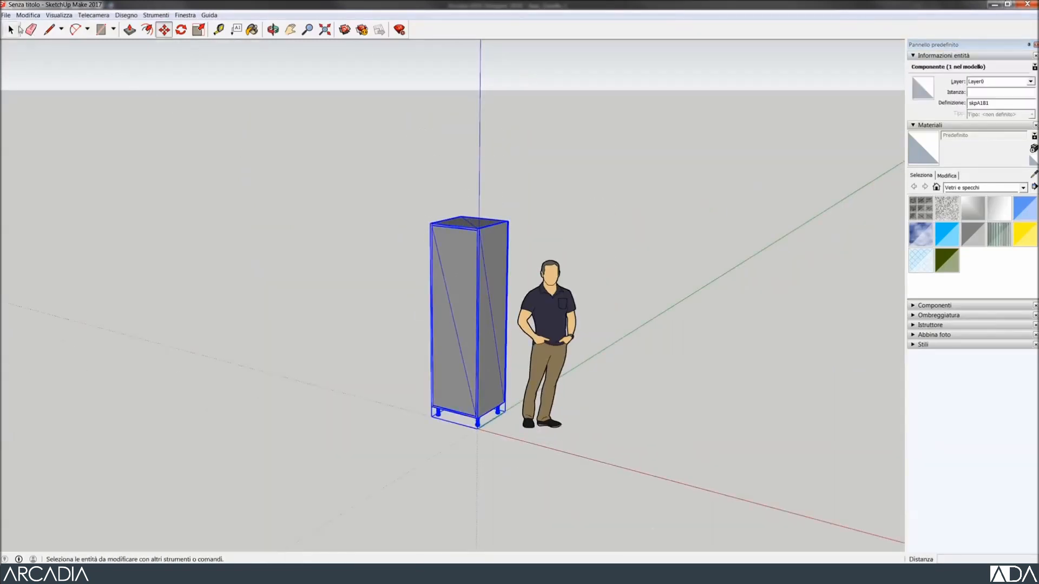
{"action": "middle_click_drag", "start_coordinate": [561, 515], "coordinate": [327, 534]}
{"action": "middle_click_drag", "start_coordinate": [552, 533], "coordinate": [249, 535]}
{"action": "mouse_move", "coordinate": [507, 521]}
{"action": "middle_mouse_down"}
{"action": "mouse_move", "coordinate": [466, 531]}
{"action": "mouse_move", "coordinate": [512, 515]}
{"action": "middle_mouse_up"}
{"action": "scroll", "coordinate": [513, 515], "scroll_direction": "up", "scroll_amount": 2}
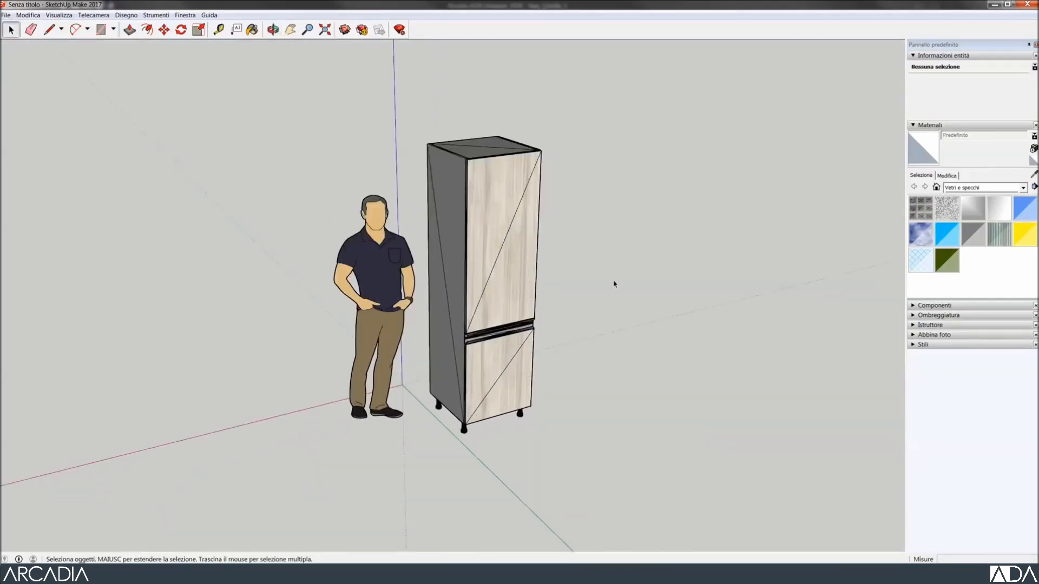
- Hide the display of edges so the column shows without its diagonal triangulation lines
{"action": "left_click", "coordinate": [54, 16]}
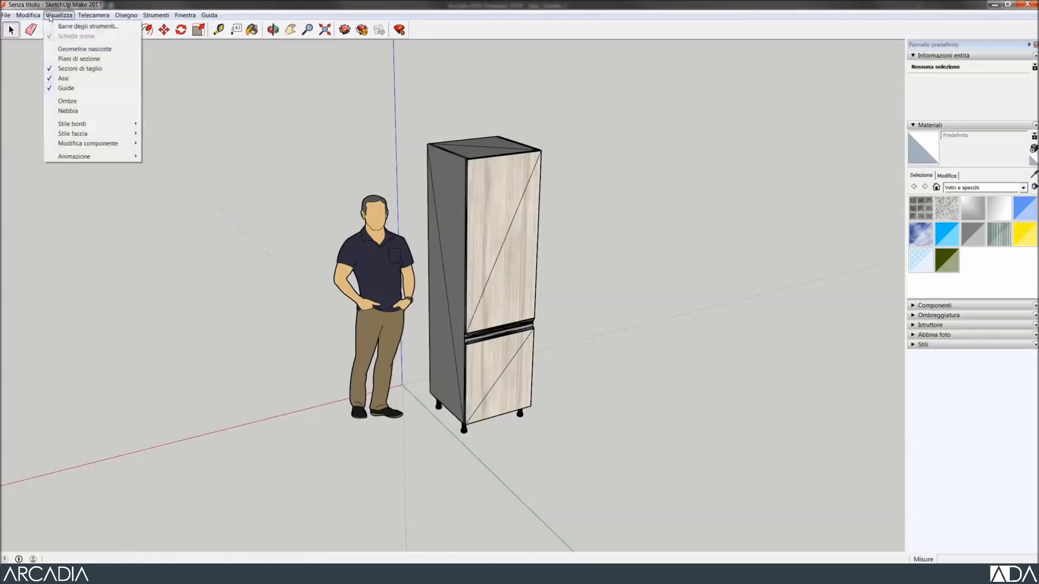
{"action": "mouse_move", "coordinate": [116, 127]}
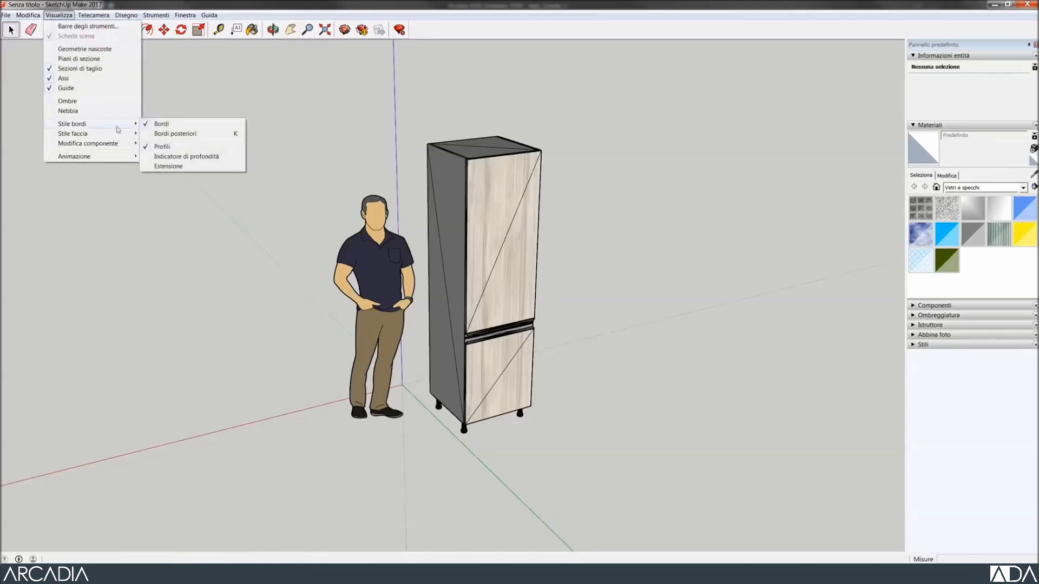
{"action": "left_click", "coordinate": [162, 124]}
{"action": "middle_click_drag", "start_coordinate": [649, 514], "coordinate": [333, 523]}
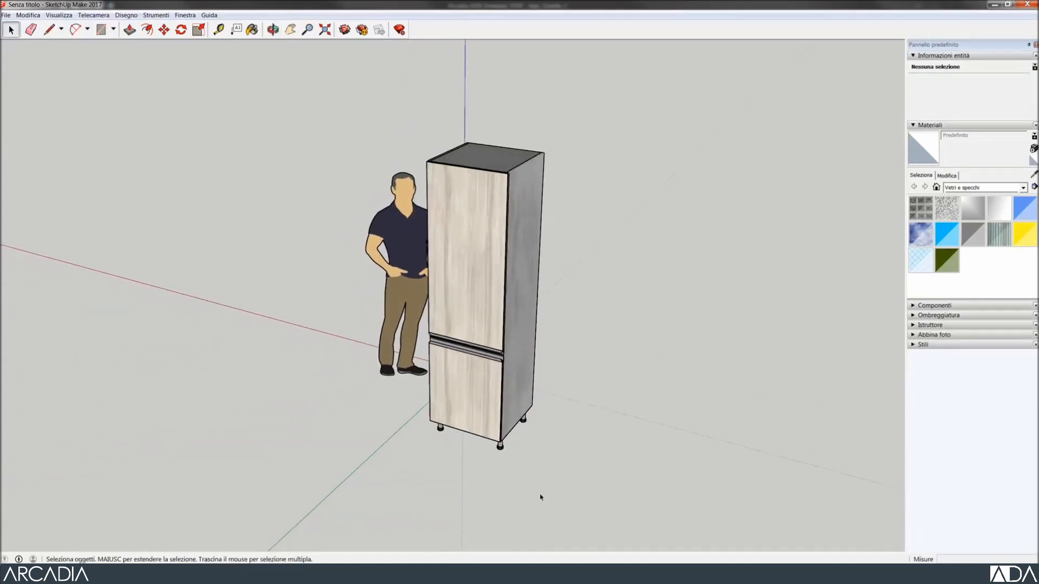
- Open the column component for editing and move its grey side panel 1000 mm outward along the red axis
{"action": "scroll", "coordinate": [590, 479], "scroll_direction": "up", "scroll_amount": 1}
{"action": "middle_click_drag", "start_coordinate": [637, 368], "coordinate": [612, 365]}
{"action": "double_click", "coordinate": [506, 343]}
{"action": "key", "text": "m"}
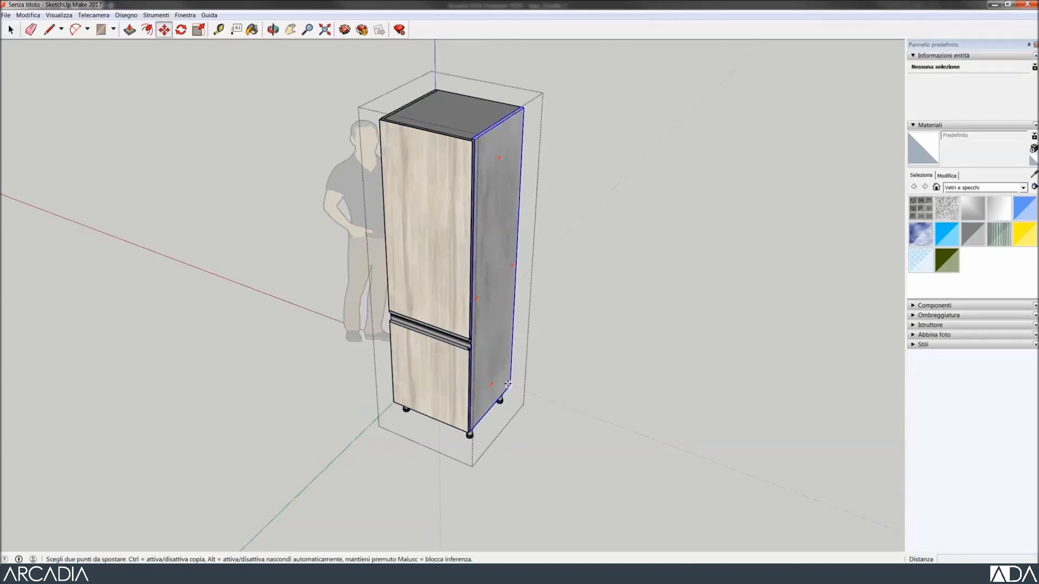
{"action": "left_click", "coordinate": [505, 385]}
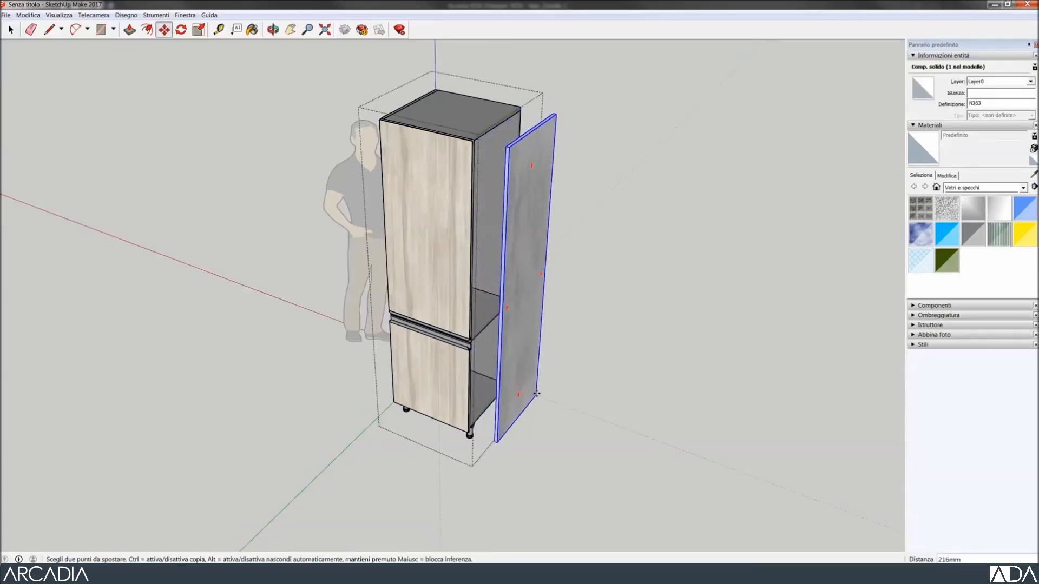
{"action": "type", "text": "1000"}
{"action": "key", "text": "Return"}
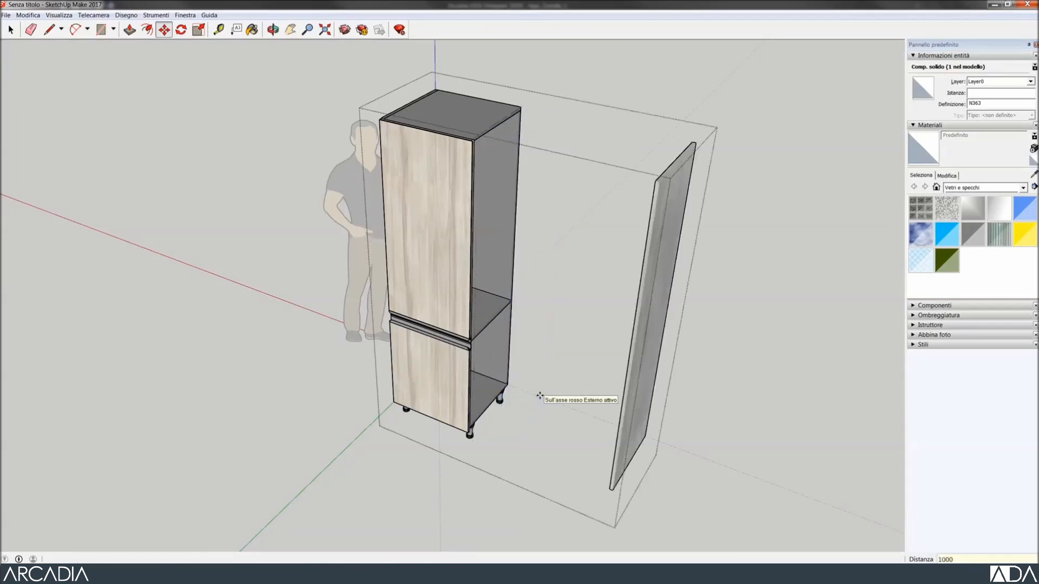
- Move the column's middle shelf up by 250 mm
{"action": "left_click", "coordinate": [509, 299]}
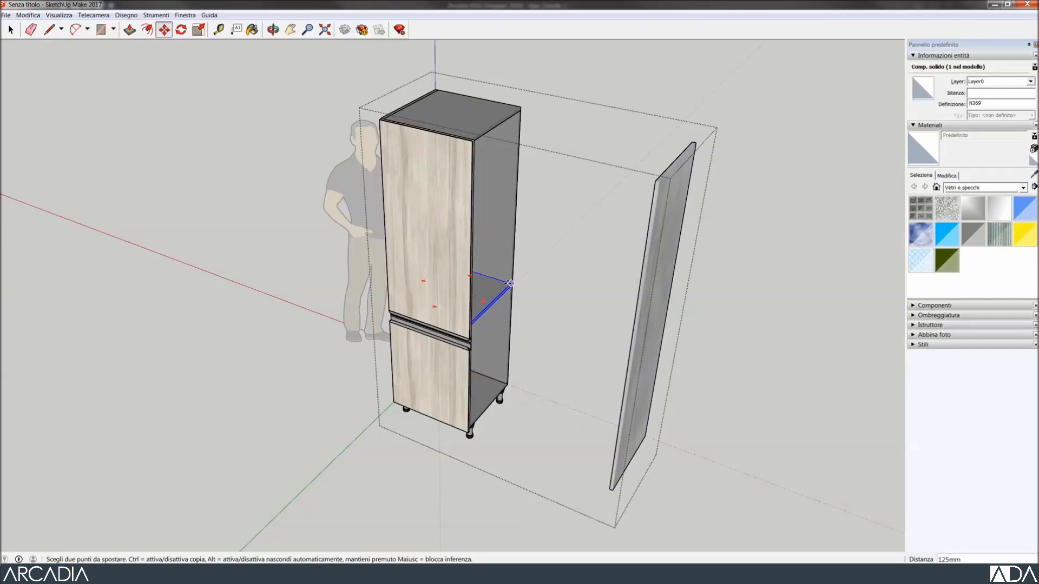
{"action": "type", "text": "250"}
{"action": "key", "text": "Return"}
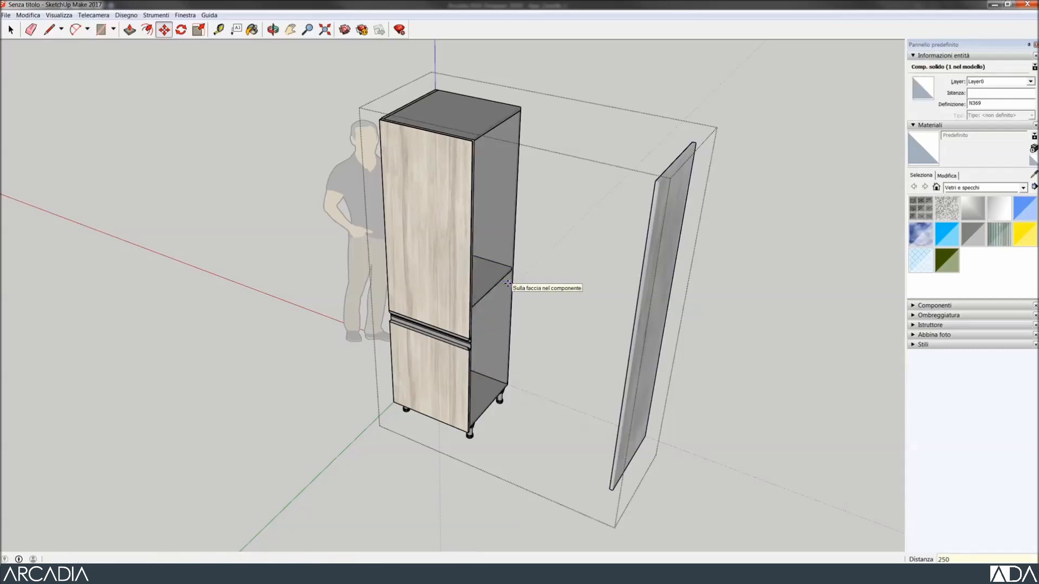
- Cancel another move of the side panel, undo the panel and shelf moves, and return to the Select tool
{"action": "left_click", "coordinate": [646, 436]}
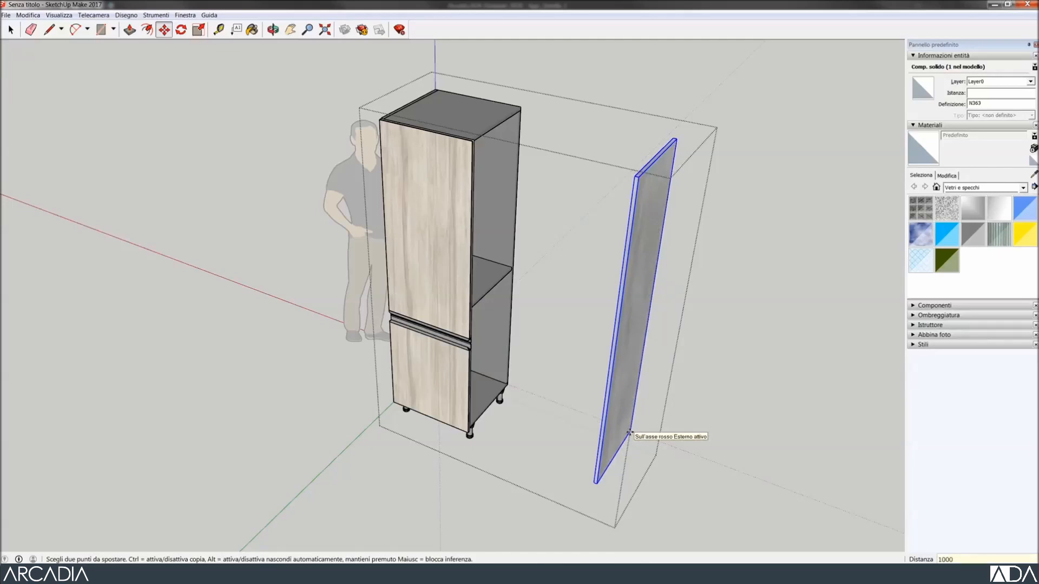
{"action": "key", "text": "Escape"}
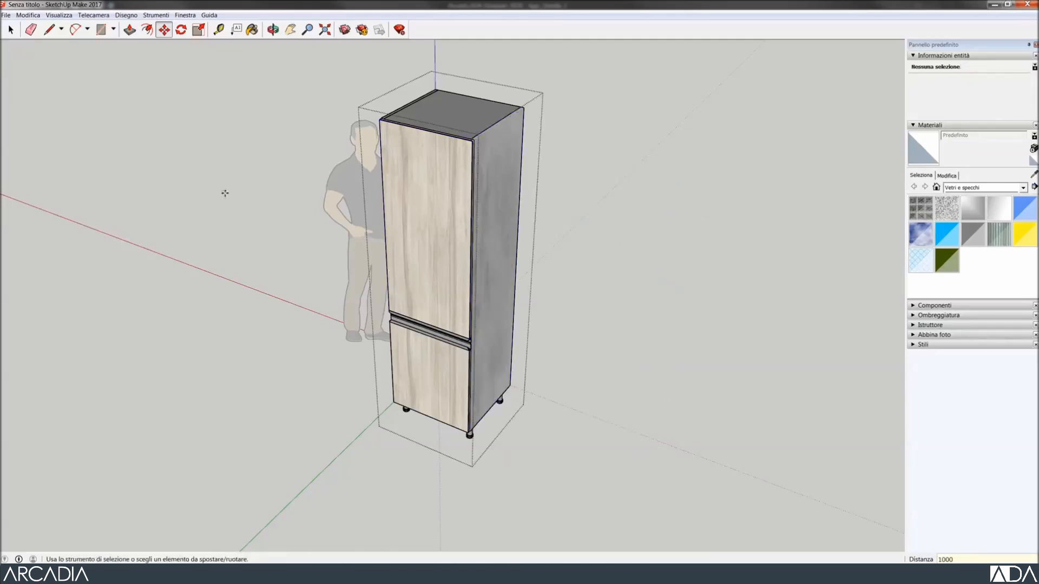
{"action": "left_click", "coordinate": [11, 30]}
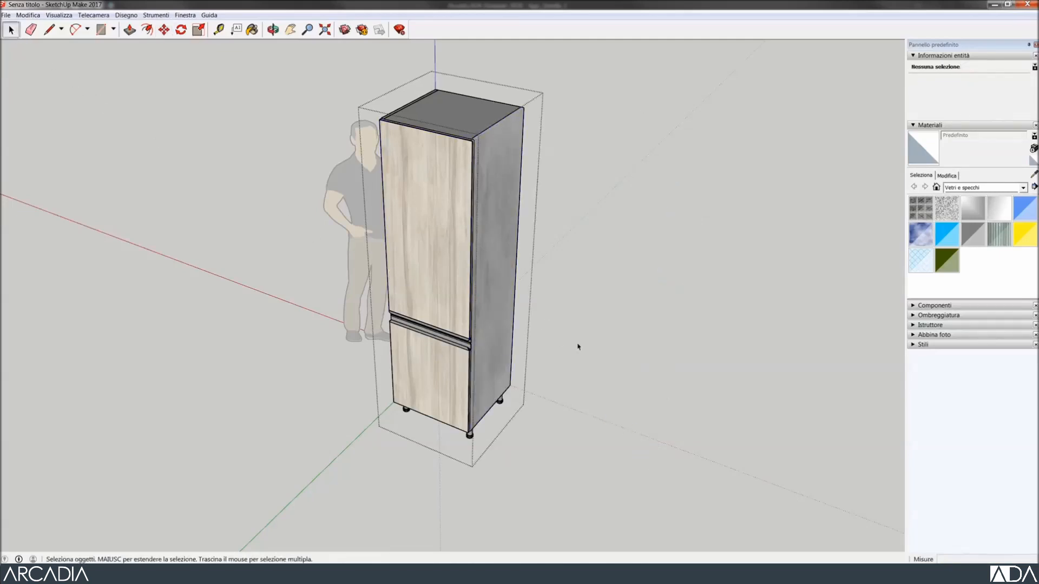
- Switch back to ADA Designer, deselect the column and export the whole project as a 3ds file
{"action": "key", "text": "alt+Tab"}
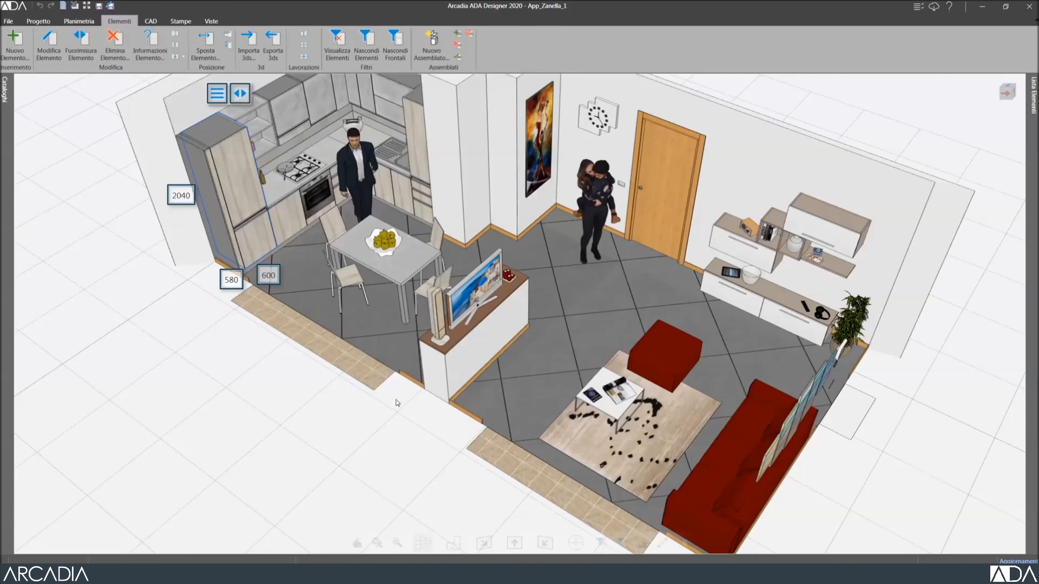
{"action": "left_click", "coordinate": [321, 393]}
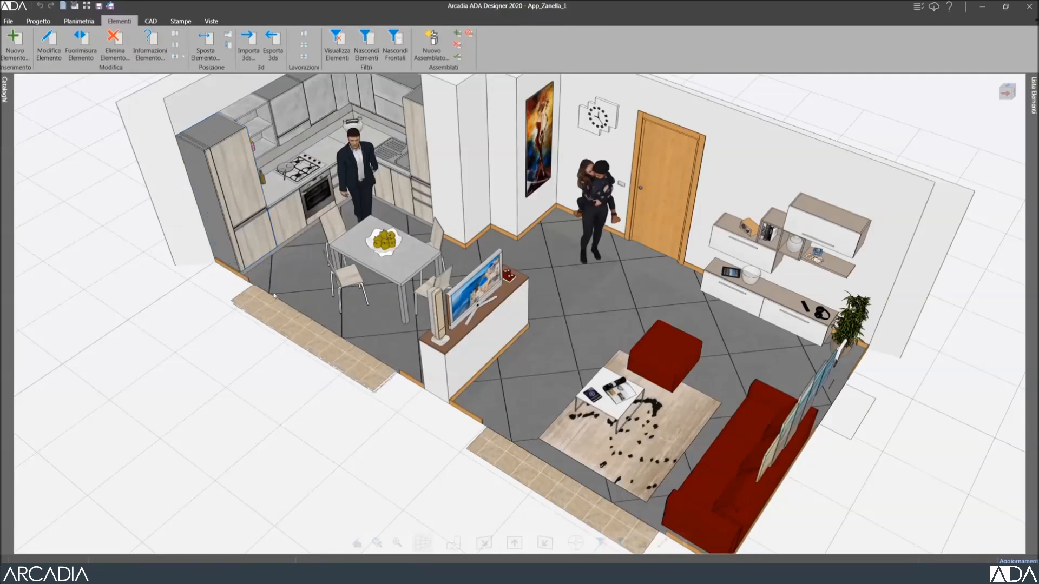
{"action": "left_click", "coordinate": [39, 22]}
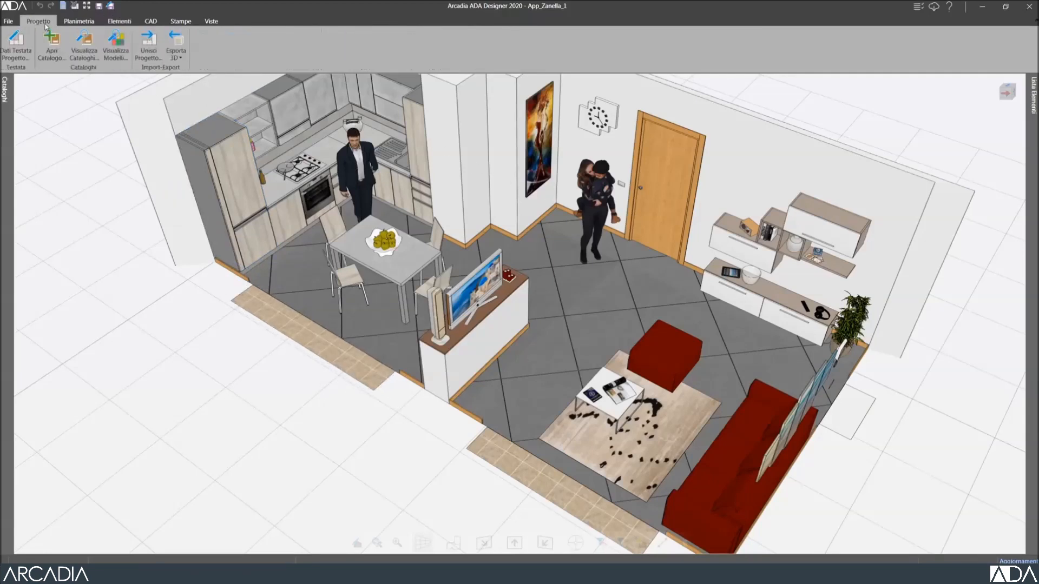
{"action": "left_click", "coordinate": [183, 57]}
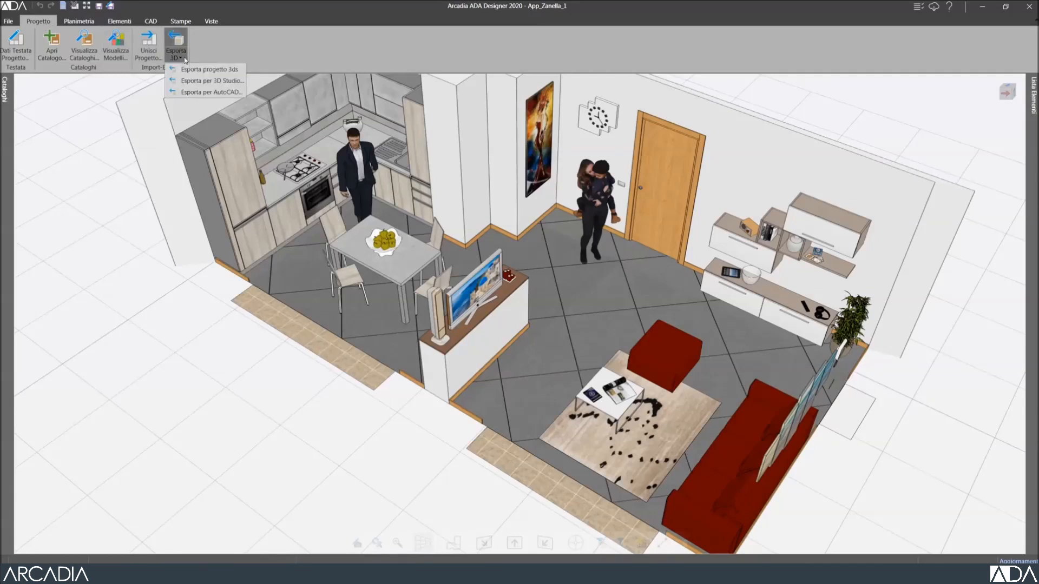
{"action": "left_click", "coordinate": [234, 70]}
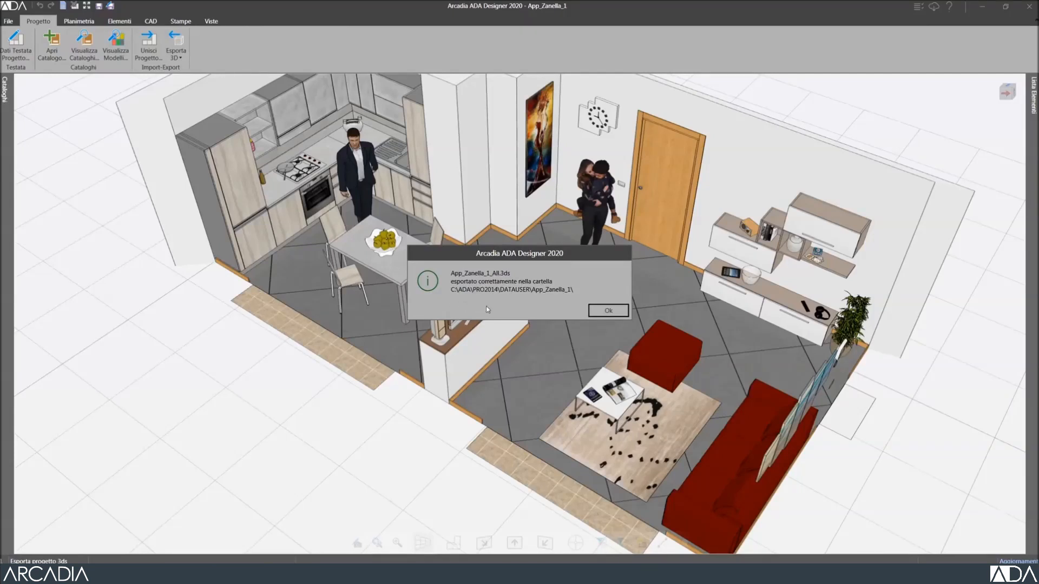
- Close the export message, switch to SketchUp, import the exported whole-project 3ds file ending in _All.3ds and place it in the empty model
{"action": "left_click", "coordinate": [609, 310]}
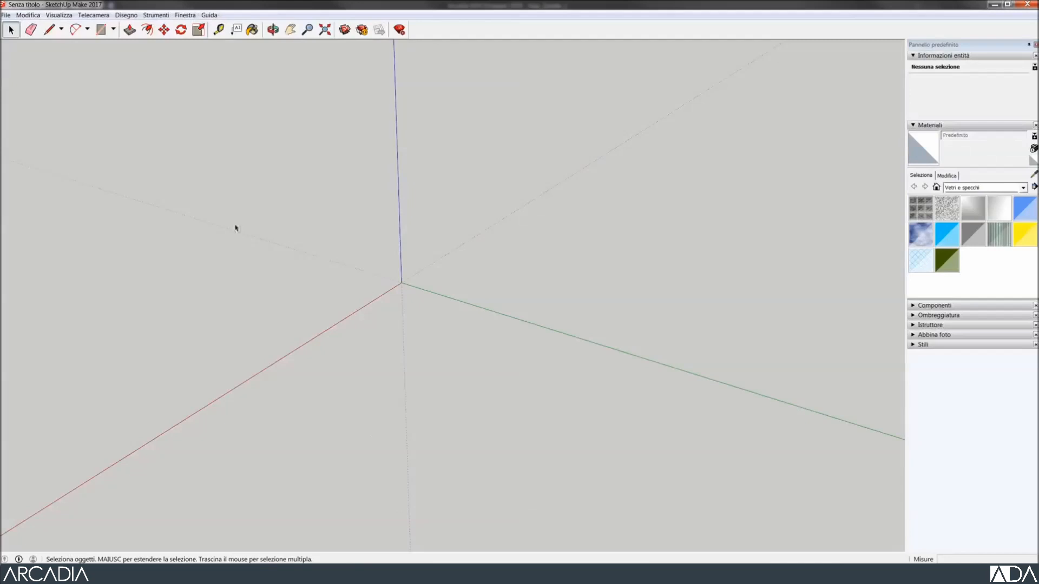
{"action": "left_click", "coordinate": [6, 15]}
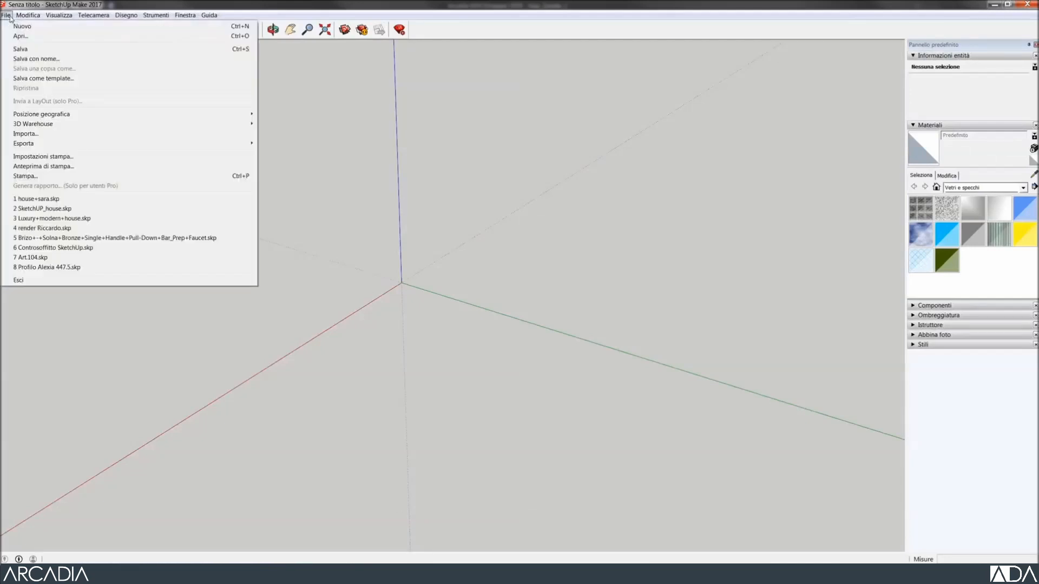
{"action": "left_click", "coordinate": [46, 139]}
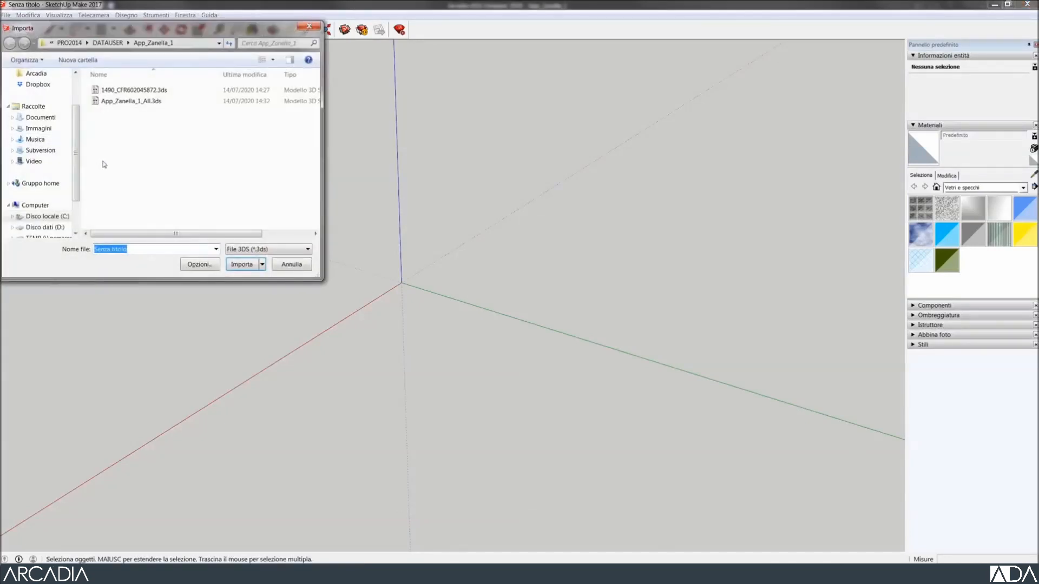
{"action": "key", "text": "ctrl+v"}
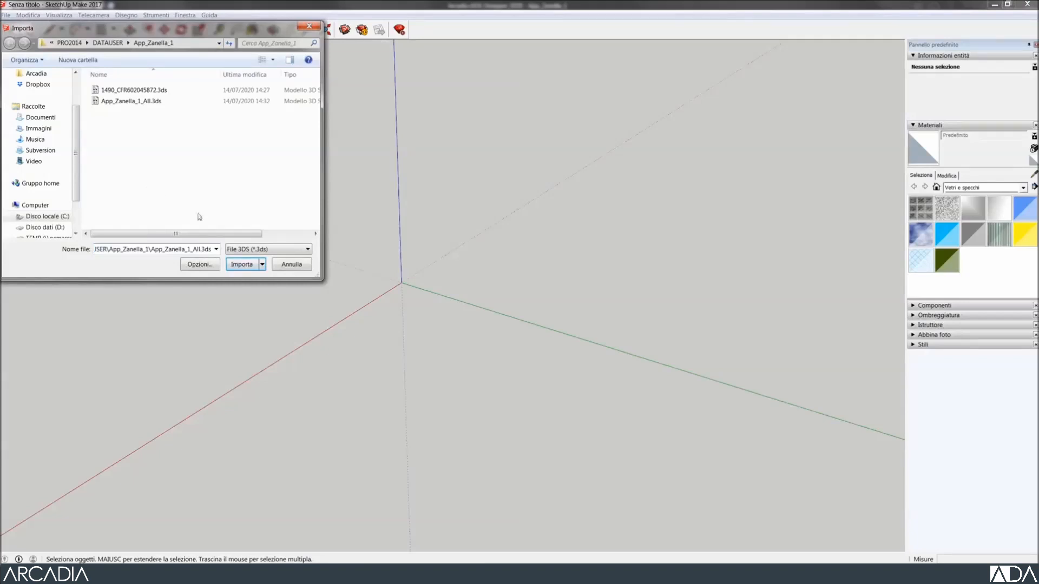
{"action": "left_click", "coordinate": [241, 265]}
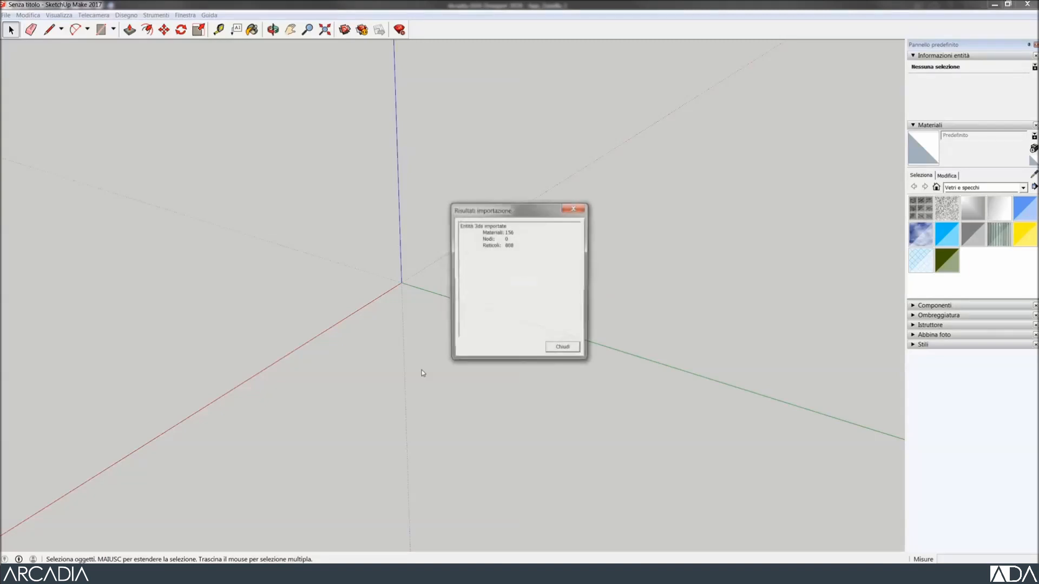
{"action": "left_click", "coordinate": [563, 349]}
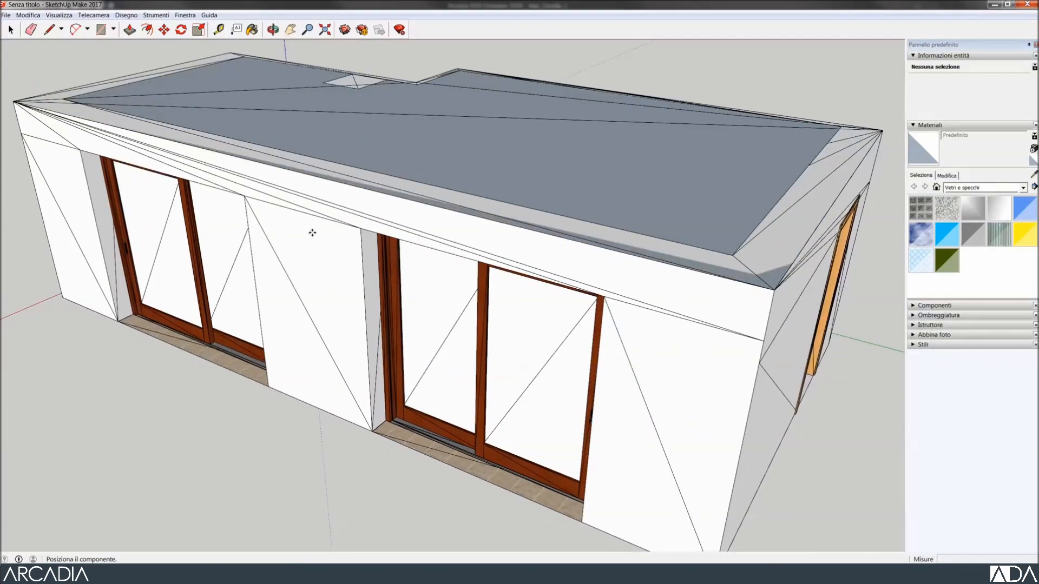
{"action": "left_click", "coordinate": [292, 202]}
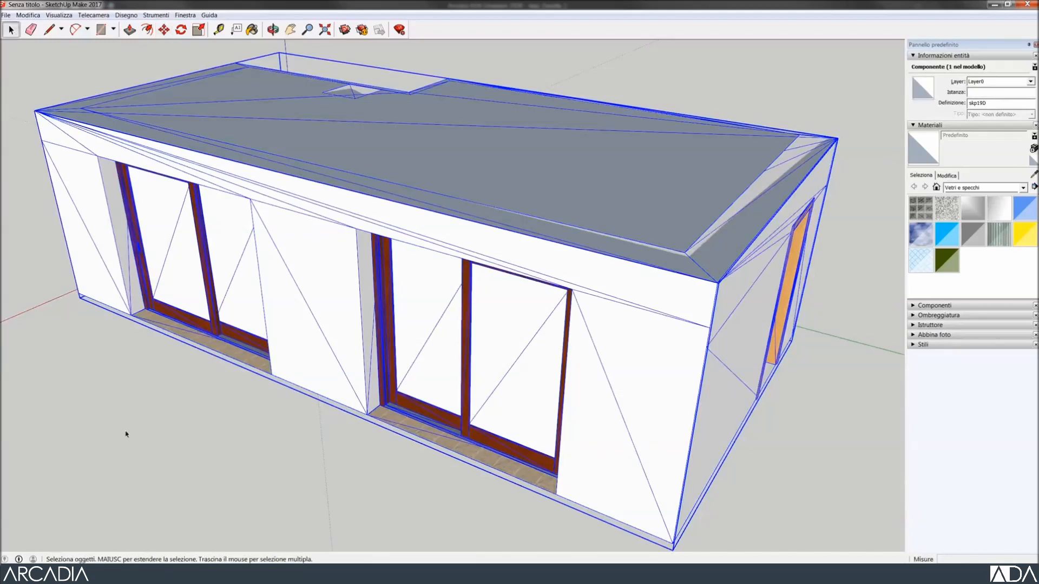
- Open the imported apartment component for editing and delete the ceiling component covering the rooms
{"action": "left_click", "coordinate": [126, 434]}
{"action": "middle_click_drag", "start_coordinate": [386, 503], "coordinate": [396, 544]}
{"action": "scroll", "coordinate": [396, 543], "scroll_direction": "down", "scroll_amount": 2}
{"action": "left_click", "coordinate": [503, 314]}
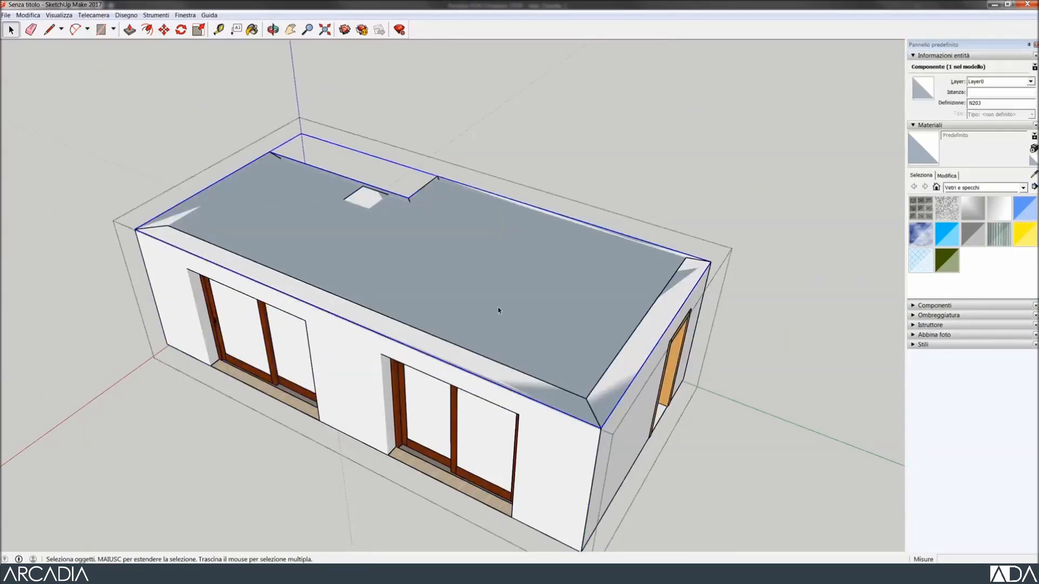
{"action": "key", "text": "Delete"}
- Examine the furnished interior of the imported apartment, from the kitchen and dining area to the living room, checking geometry and textures
{"action": "scroll", "coordinate": [499, 316], "scroll_direction": "up", "scroll_amount": 2}
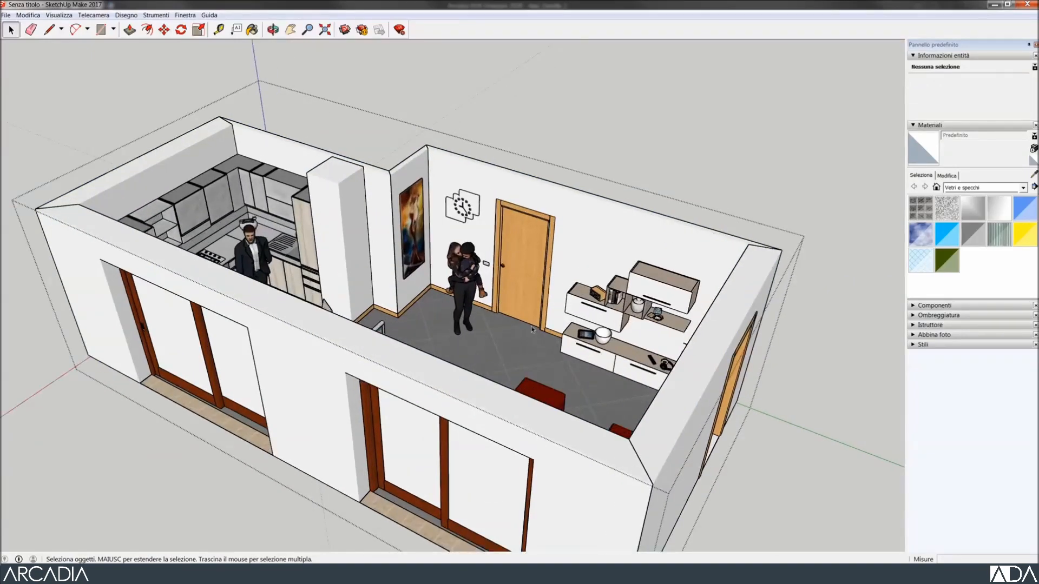
{"action": "middle_click_drag", "start_coordinate": [515, 342], "coordinate": [395, 349]}
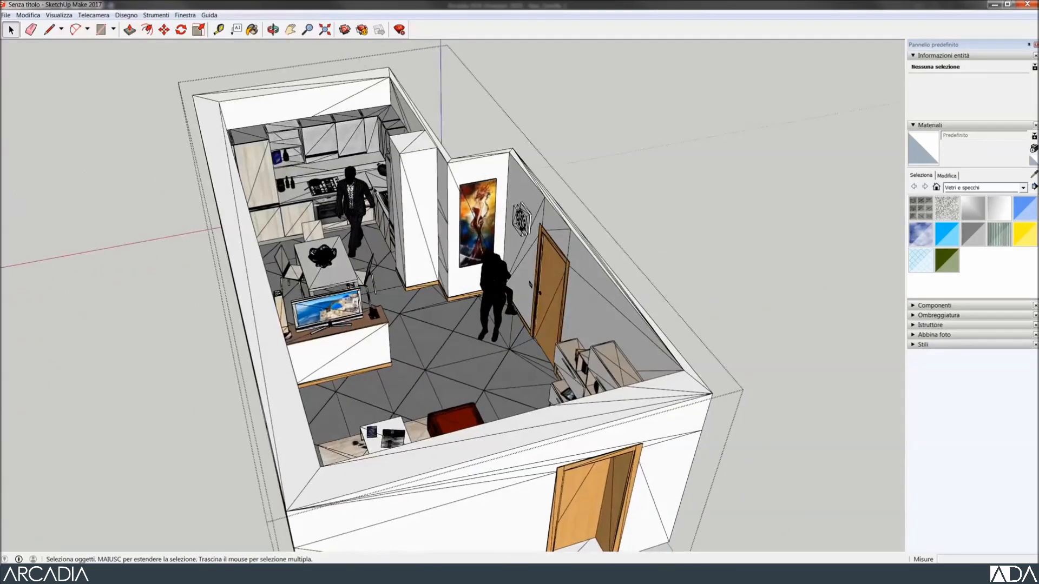
{"action": "scroll", "coordinate": [383, 225], "scroll_direction": "up", "scroll_amount": 5}
{"action": "mouse_move", "coordinate": [387, 309]}
{"action": "middle_mouse_down"}
{"action": "mouse_move", "coordinate": [403, 298]}
{"action": "mouse_move", "coordinate": [386, 296]}
{"action": "middle_mouse_up"}
{"action": "scroll", "coordinate": [411, 373], "scroll_direction": "up", "scroll_amount": 1}
{"action": "middle_click_drag", "start_coordinate": [419, 381], "coordinate": [419, 409]}
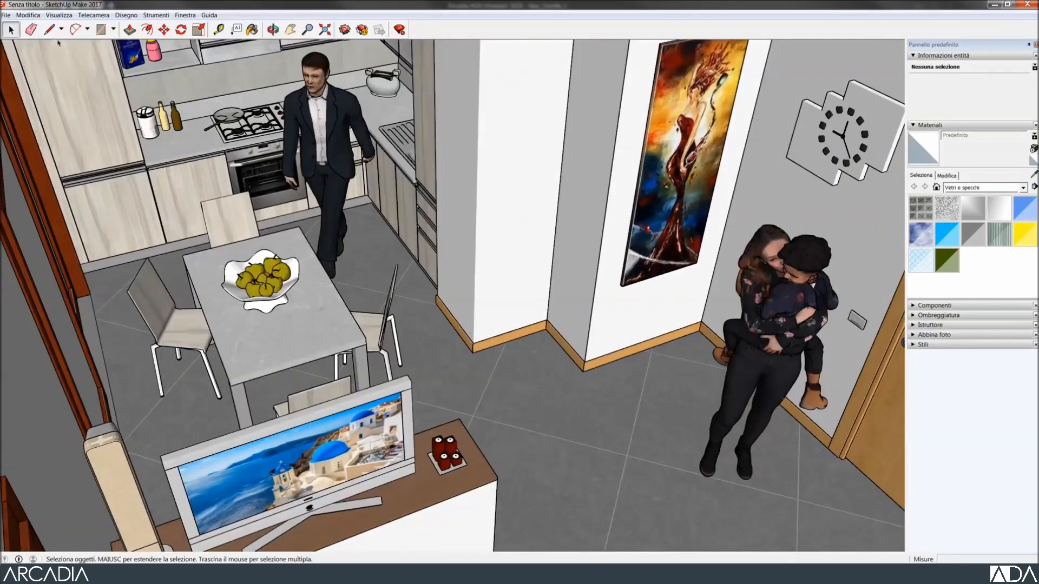
{"action": "middle_click_drag", "start_coordinate": [525, 518], "coordinate": [608, 363]}
{"action": "scroll", "coordinate": [526, 444], "scroll_direction": "down", "scroll_amount": 5}
{"action": "scroll", "coordinate": [656, 163], "scroll_direction": "down", "scroll_amount": 2}
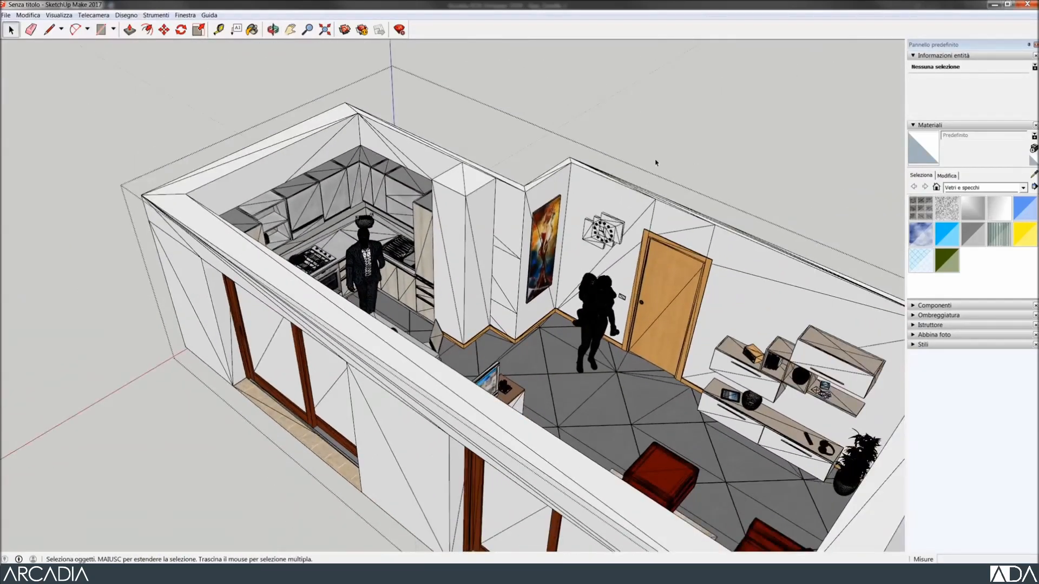
{"action": "scroll", "coordinate": [567, 399], "scroll_direction": "up", "scroll_amount": 2}
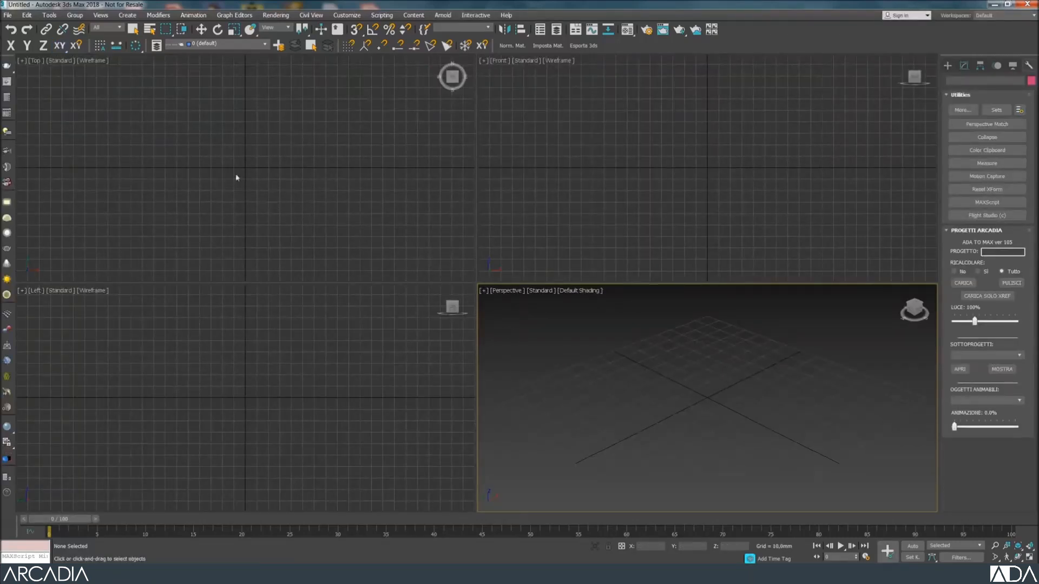
- Switch to 3ds Max and import the exported whole-project 3ds file, merging its objects with the current scene
{"action": "left_click", "coordinate": [7, 15]}
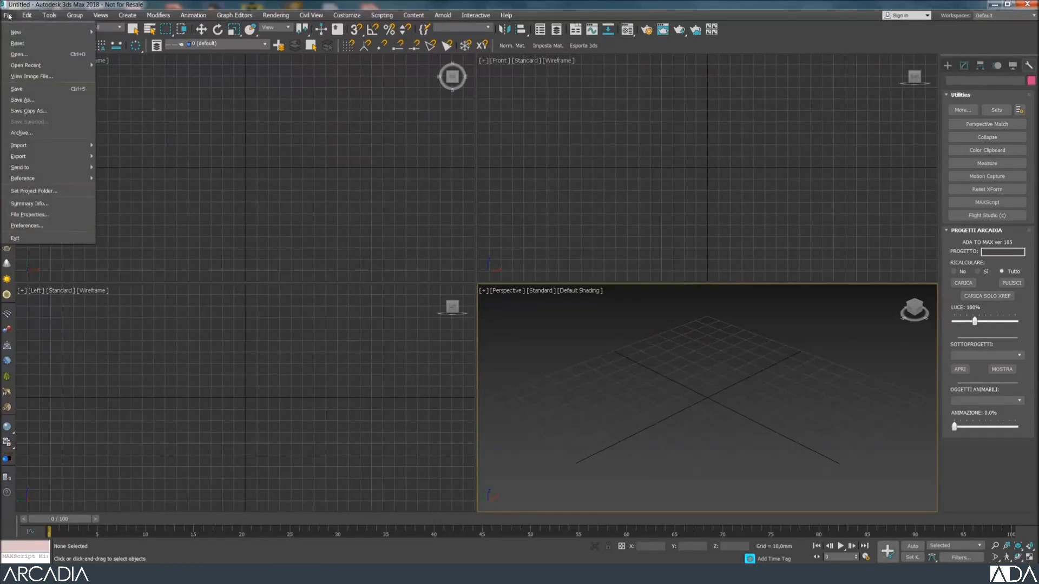
{"action": "mouse_move", "coordinate": [38, 147]}
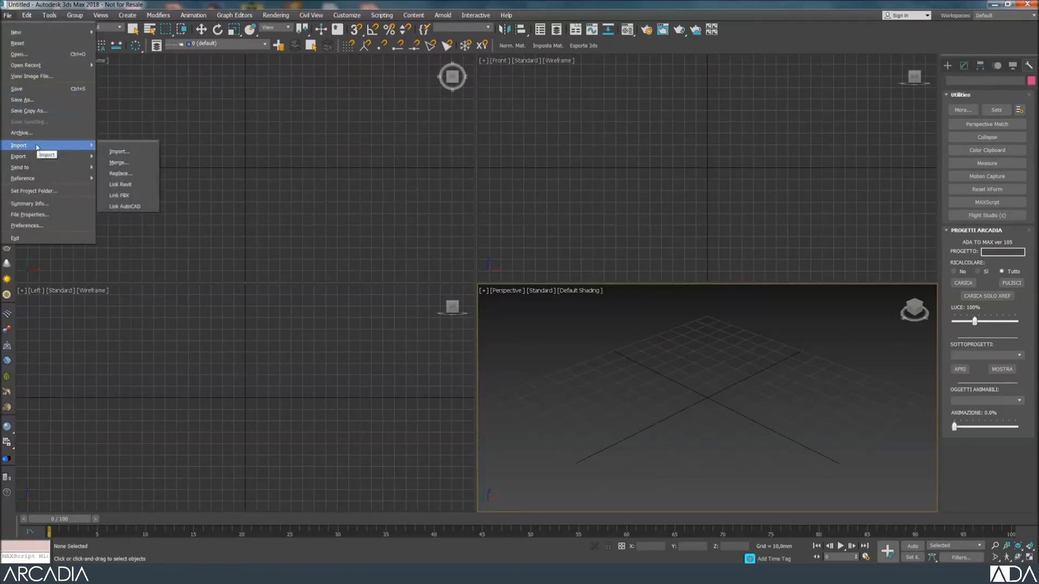
{"action": "left_click", "coordinate": [118, 151]}
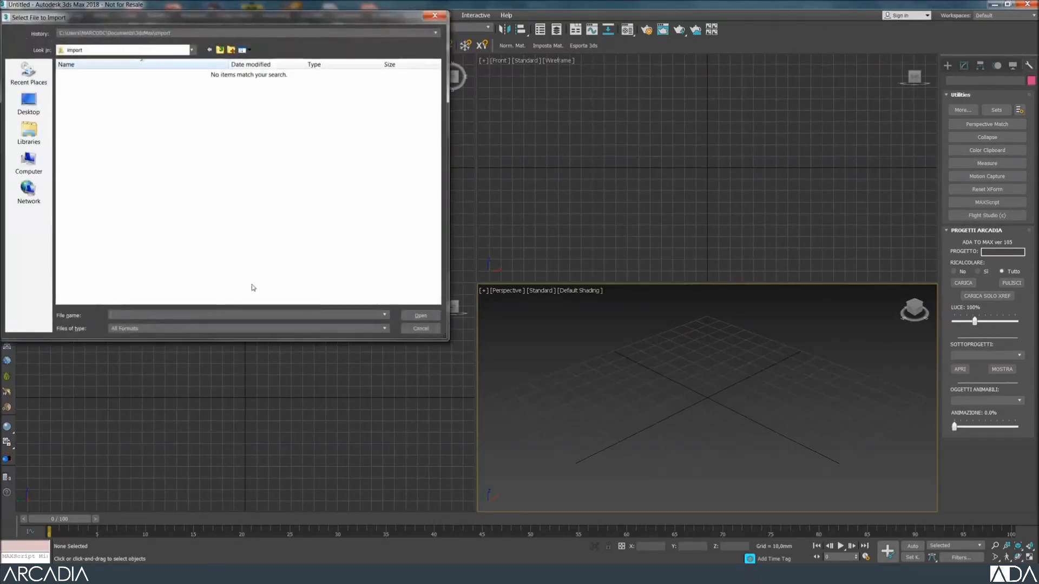
{"action": "right_click", "coordinate": [239, 315]}
{"action": "left_click", "coordinate": [261, 353]}
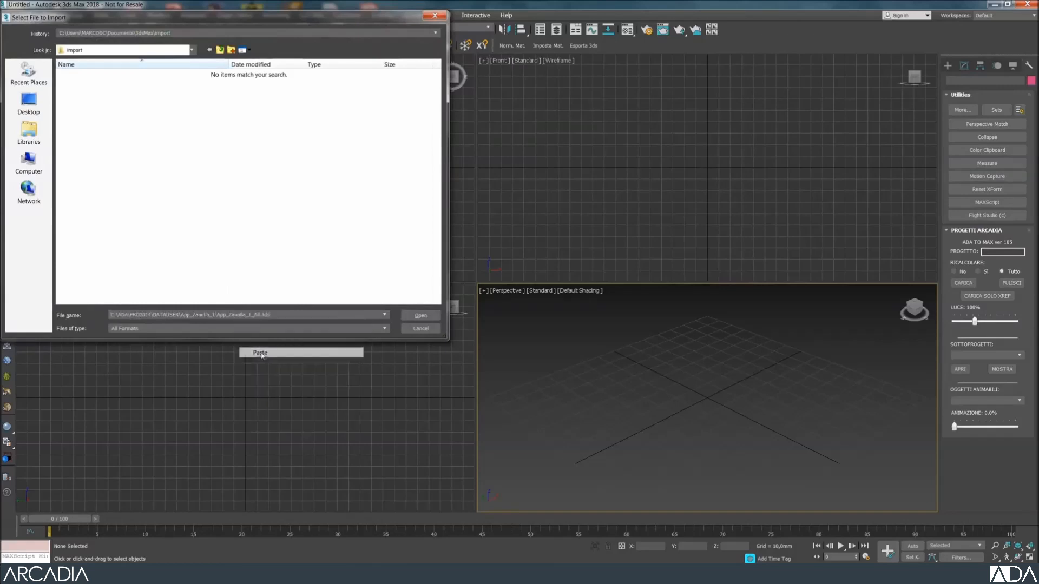
{"action": "left_click", "coordinate": [422, 316]}
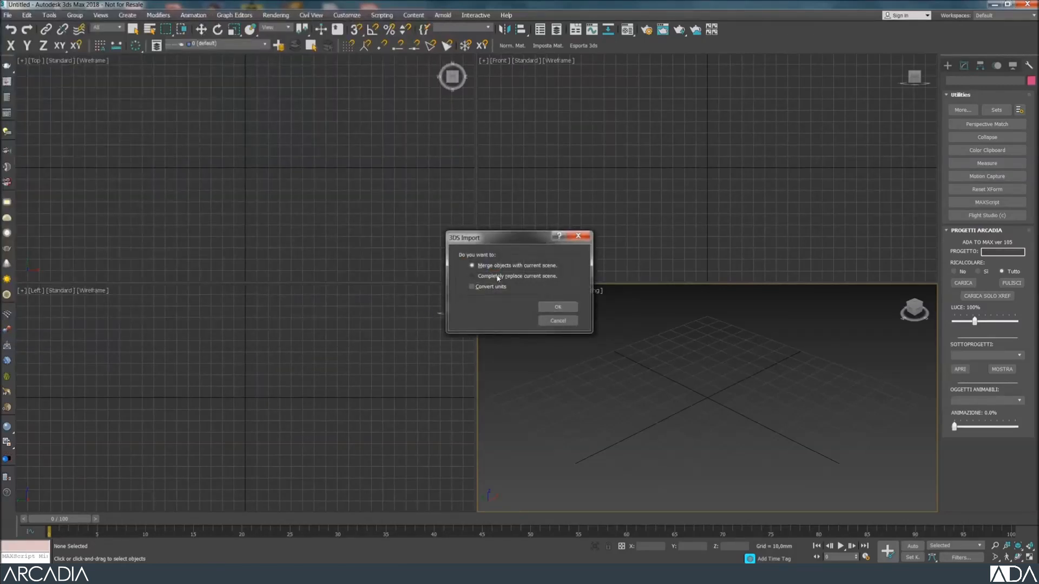
{"action": "left_click", "coordinate": [558, 307]}
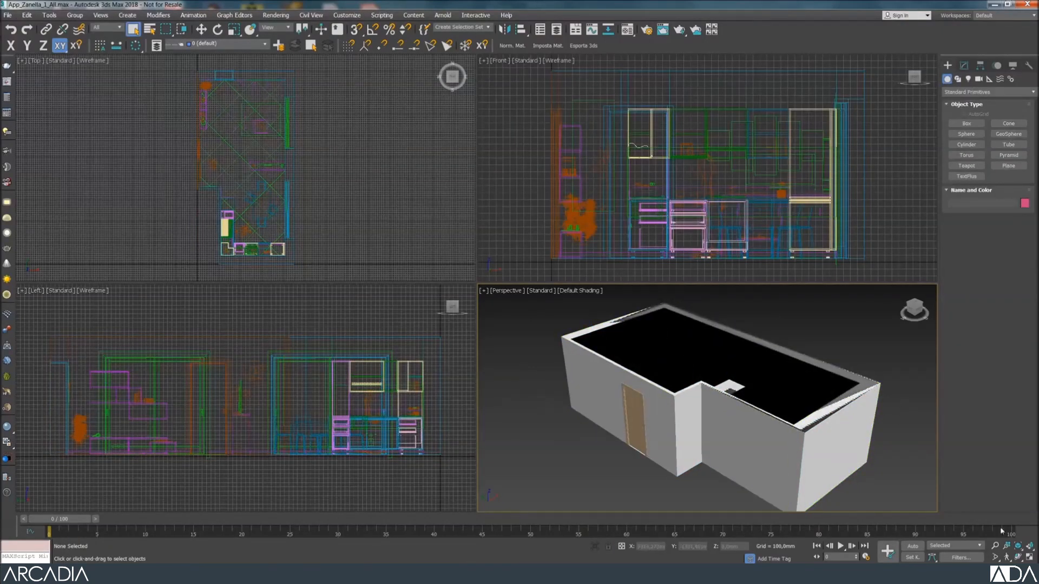
- Maximize the perspective viewport and hide the ceiling object covering the apartment
{"action": "left_click", "coordinate": [1029, 558]}
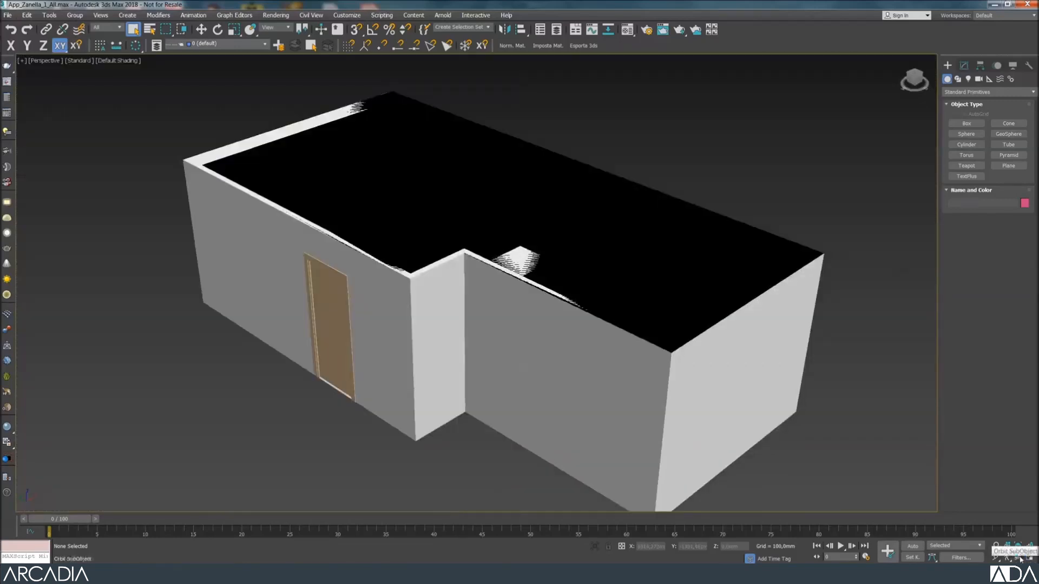
{"action": "left_click", "coordinate": [562, 242]}
{"action": "left_click", "coordinate": [1013, 65]}
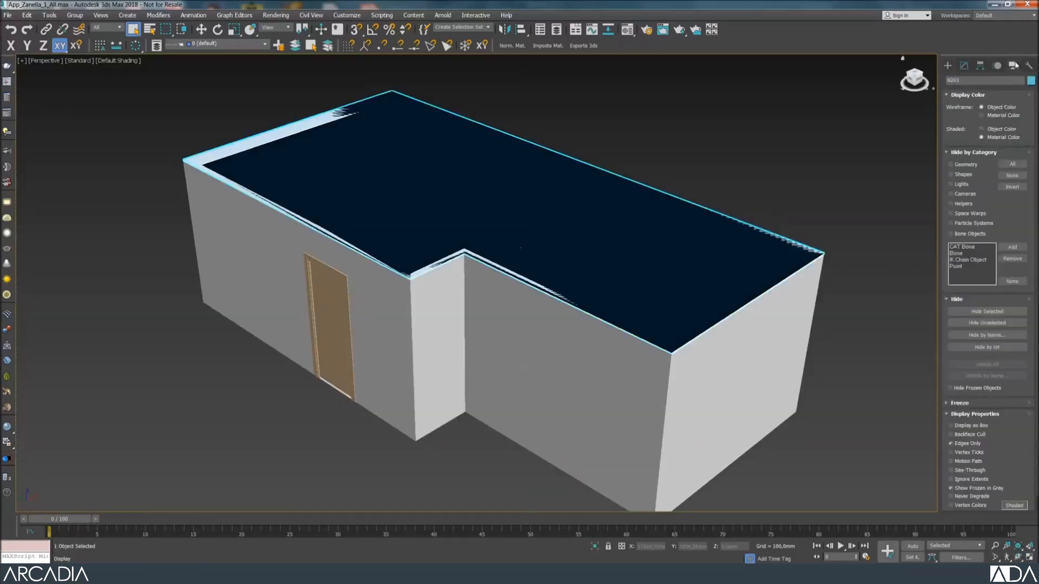
{"action": "left_click", "coordinate": [987, 312]}
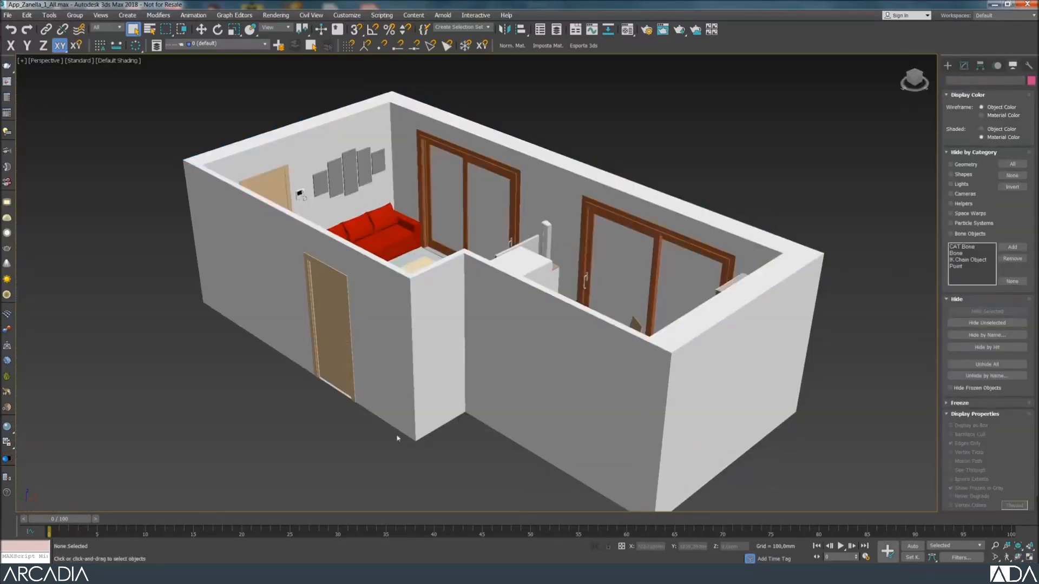
- Frame the kitchen and living area in perspective, set a custom render output size and render the view with the Scanline Renderer
{"action": "key", "text": "z"}
{"action": "middle_click_drag", "start_coordinate": [389, 481], "coordinate": [498, 477], "text": "alt"}
{"action": "scroll", "coordinate": [447, 280], "scroll_direction": "up", "scroll_amount": 10}
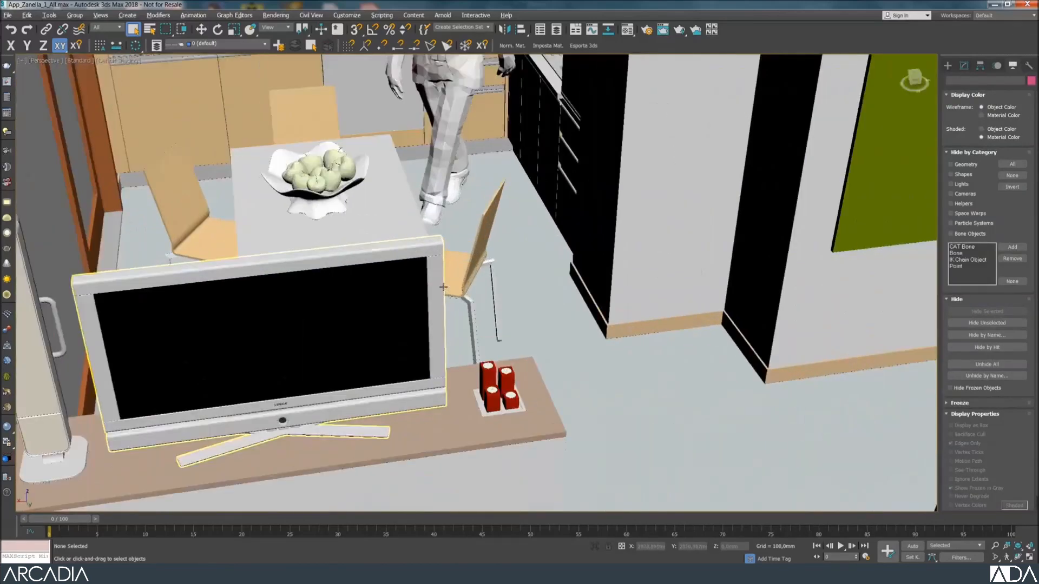
{"action": "scroll", "coordinate": [446, 280], "scroll_direction": "down", "scroll_amount": 10}
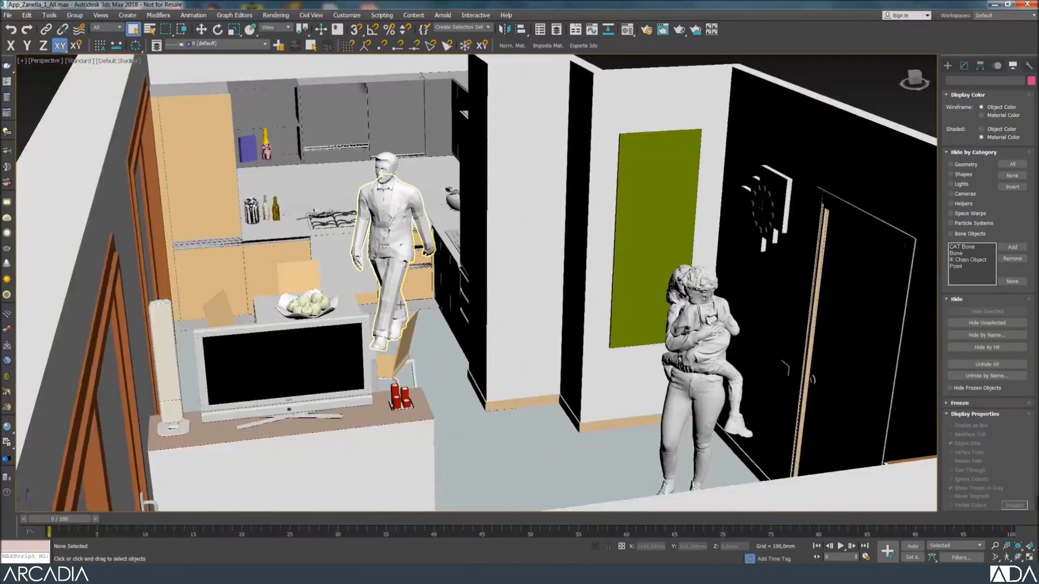
{"action": "middle_click_drag", "start_coordinate": [401, 305], "coordinate": [410, 316]}
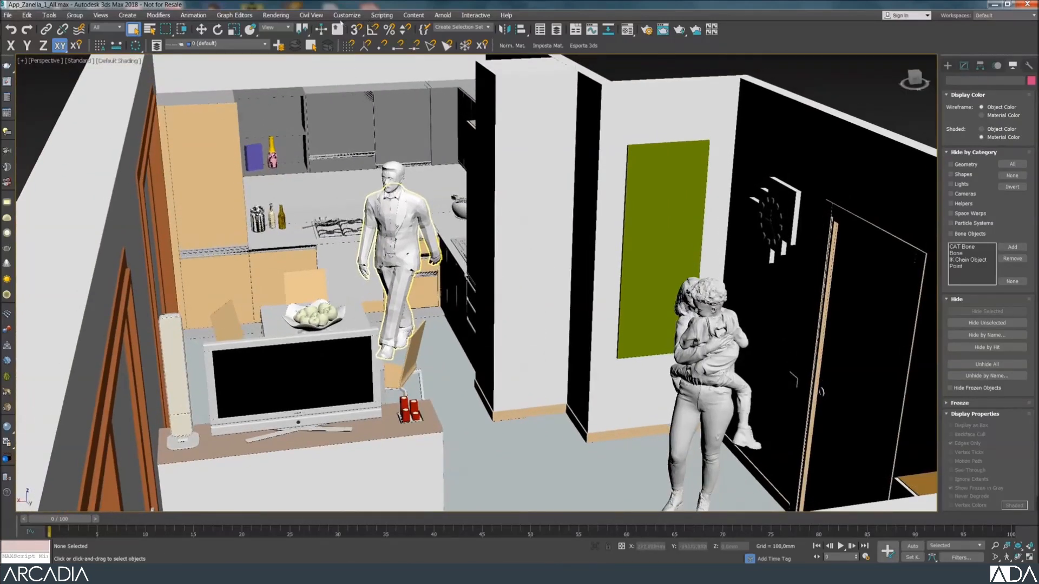
{"action": "left_click", "coordinate": [275, 16]}
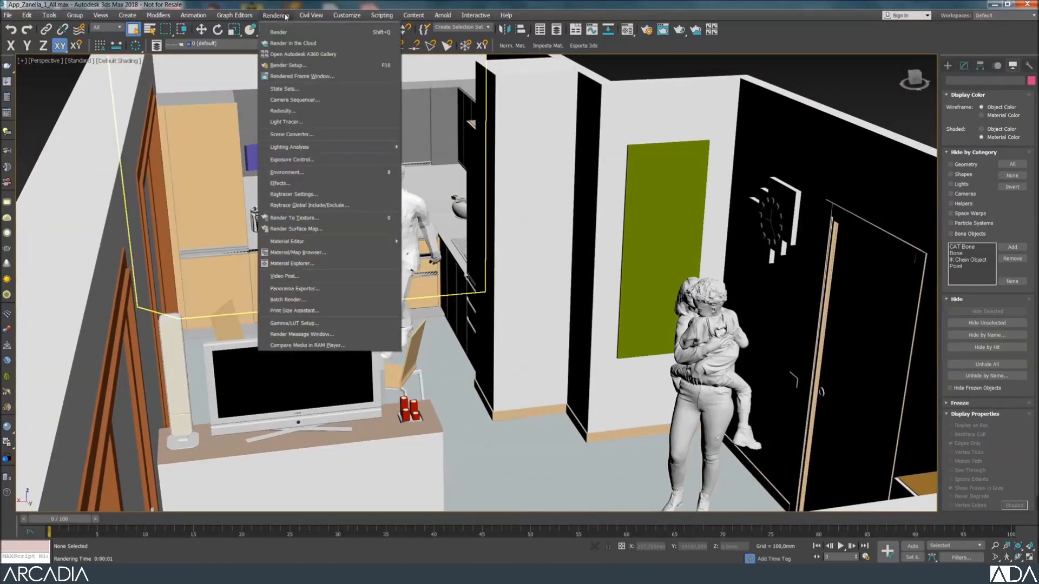
{"action": "left_click", "coordinate": [320, 69]}
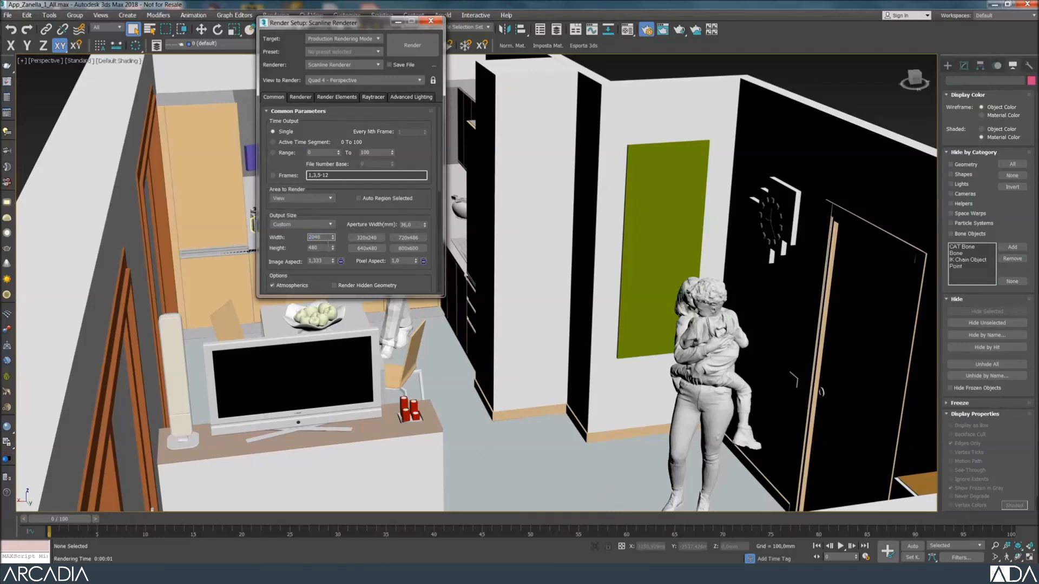
{"action": "key", "text": "Tab"}
{"action": "key", "text": "Tab"}
{"action": "type", "text": "1,"}
{"action": "key", "text": "Tab"}
{"action": "left_click", "coordinate": [420, 46]}
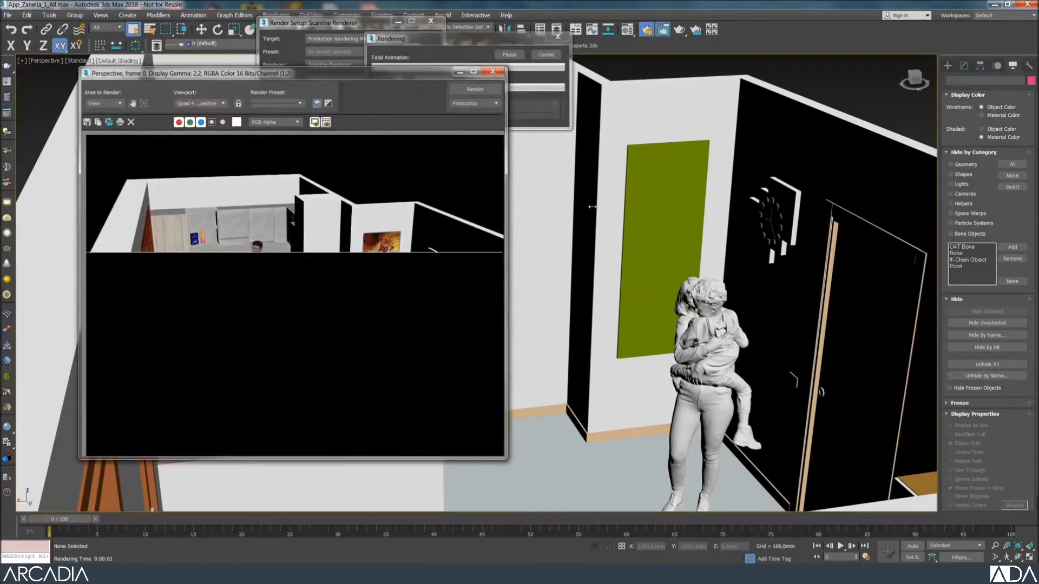